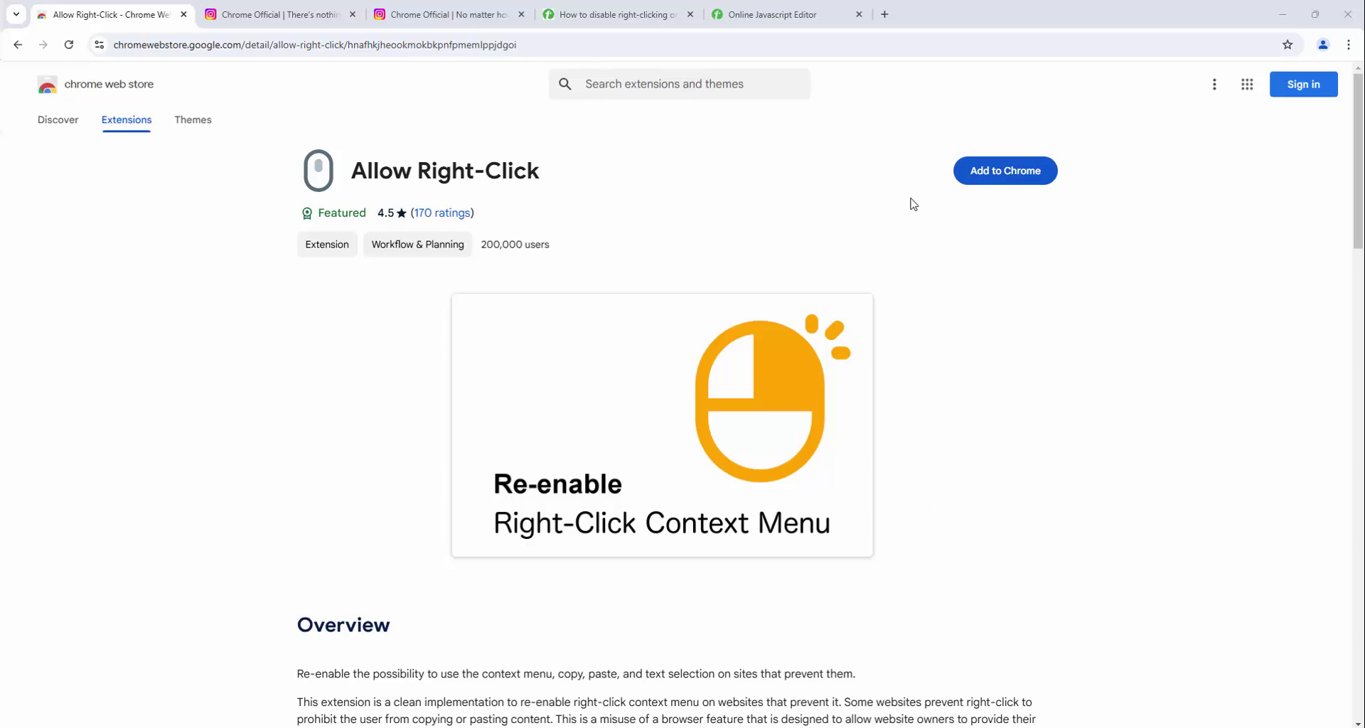
Add the Allow Right-Click extension to Chrome and dismiss the added notice.
{"action": "left_click", "coordinate": [1004, 178]}
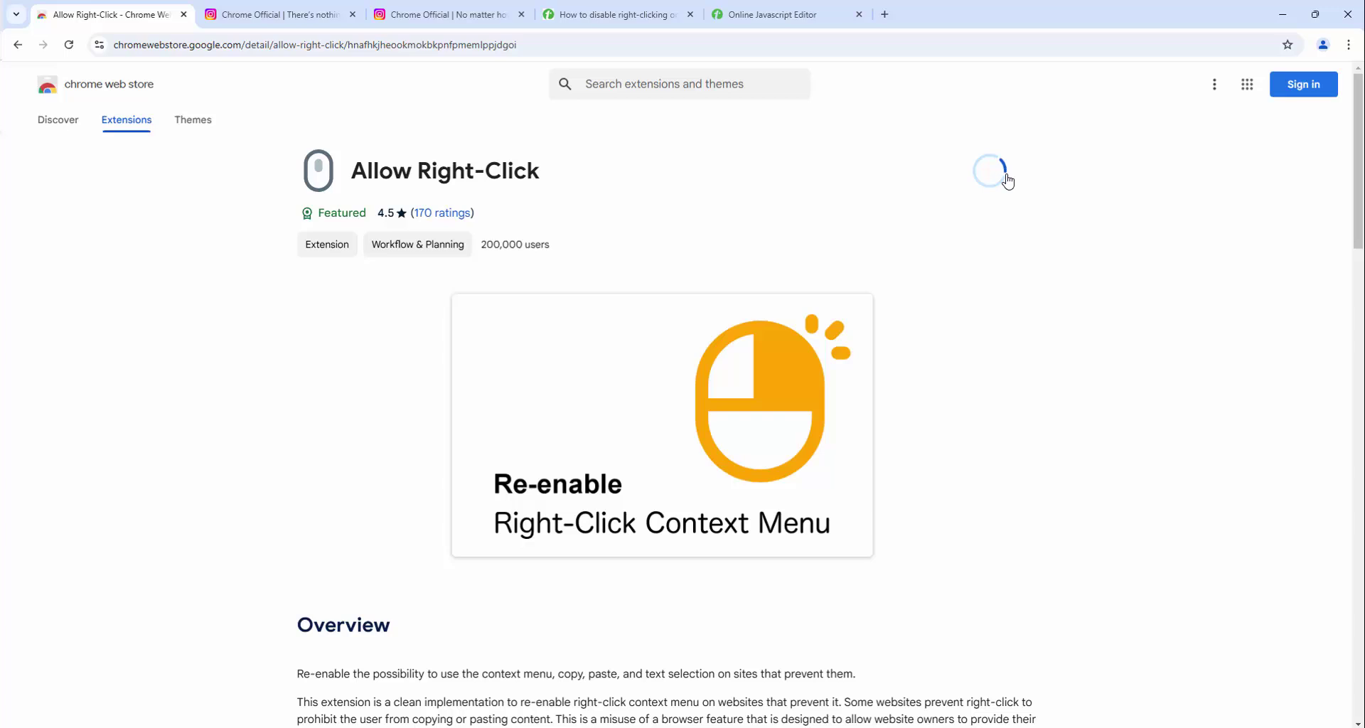
{"action": "left_click", "coordinate": [714, 181]}
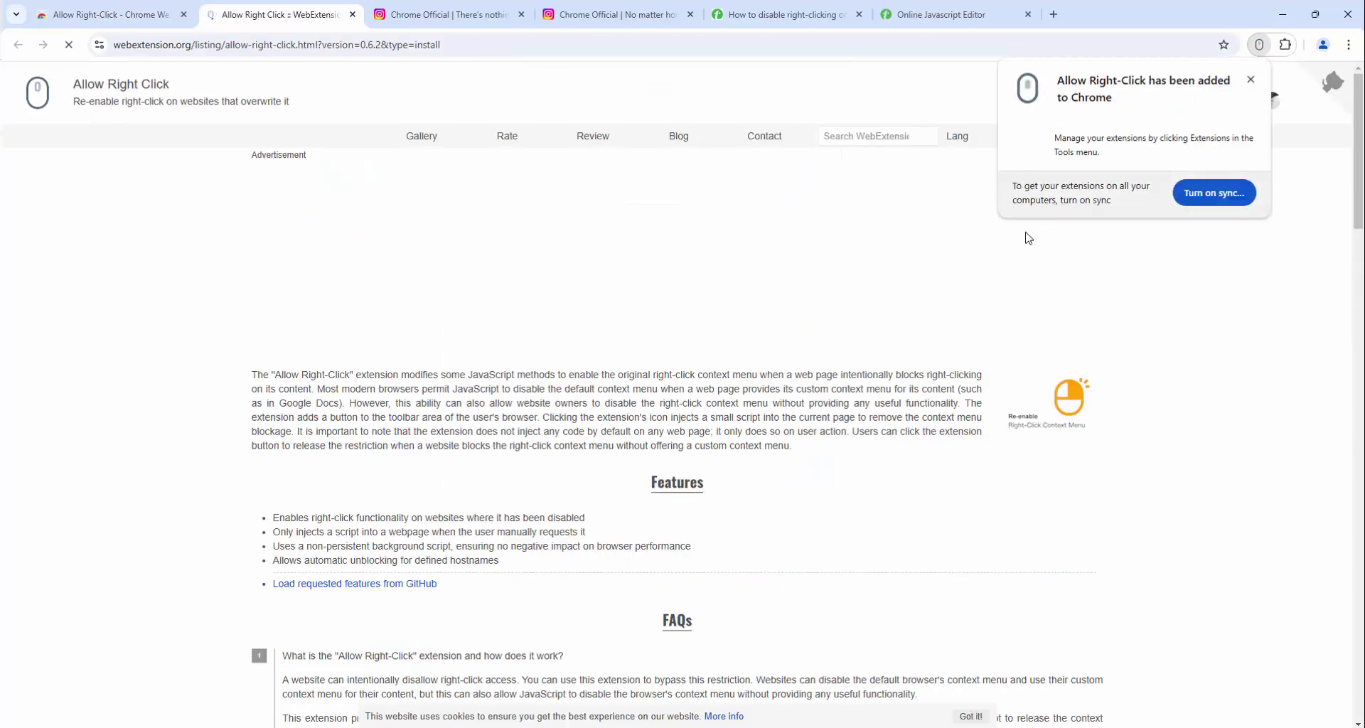
{"action": "left_click", "coordinate": [1310, 307]}
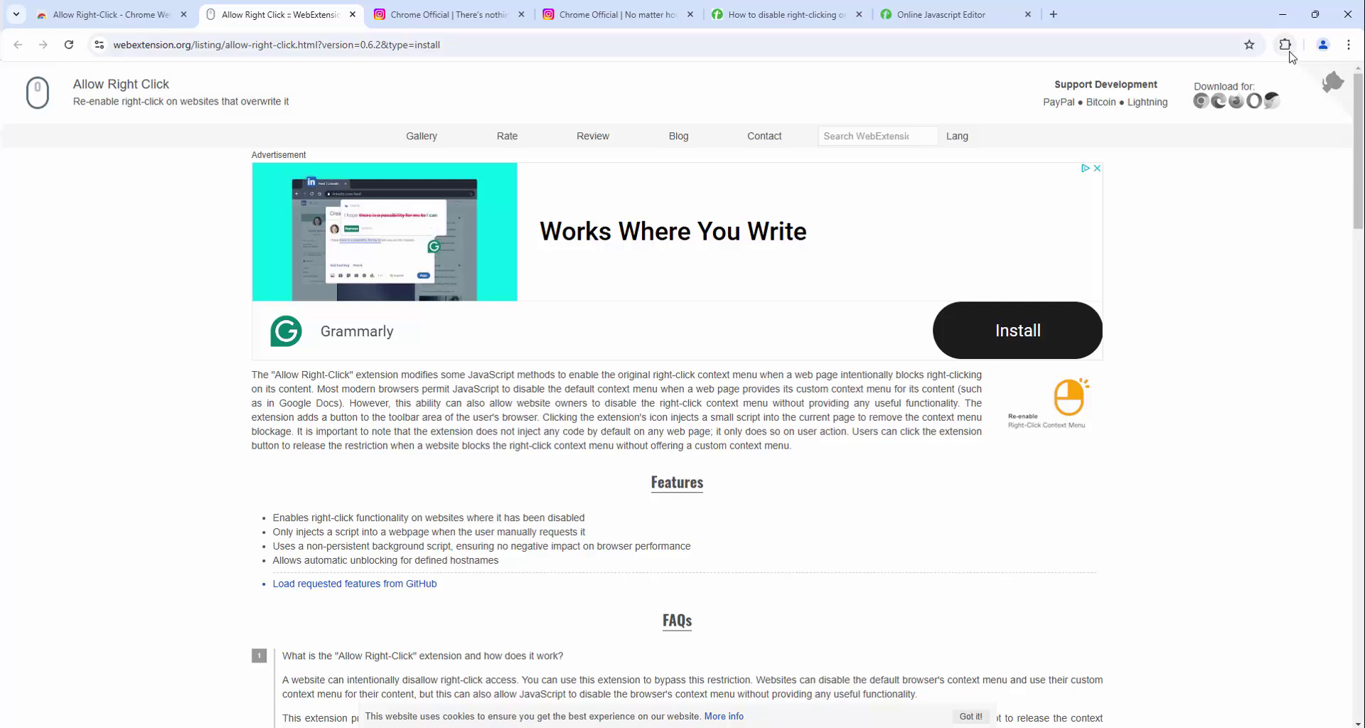
Pin Allow Right-Click to the toolbar from the Extensions menu.
{"action": "left_click", "coordinate": [1286, 46]}
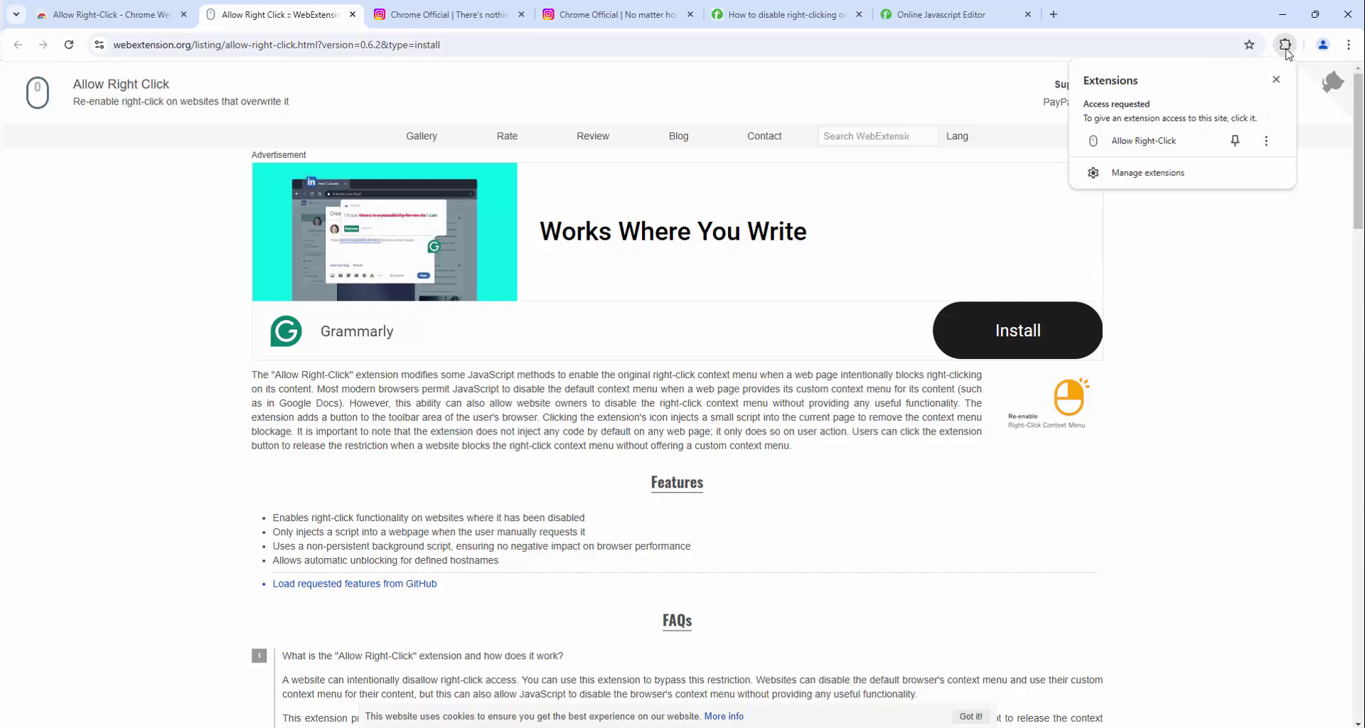
{"action": "left_click", "coordinate": [1237, 144]}
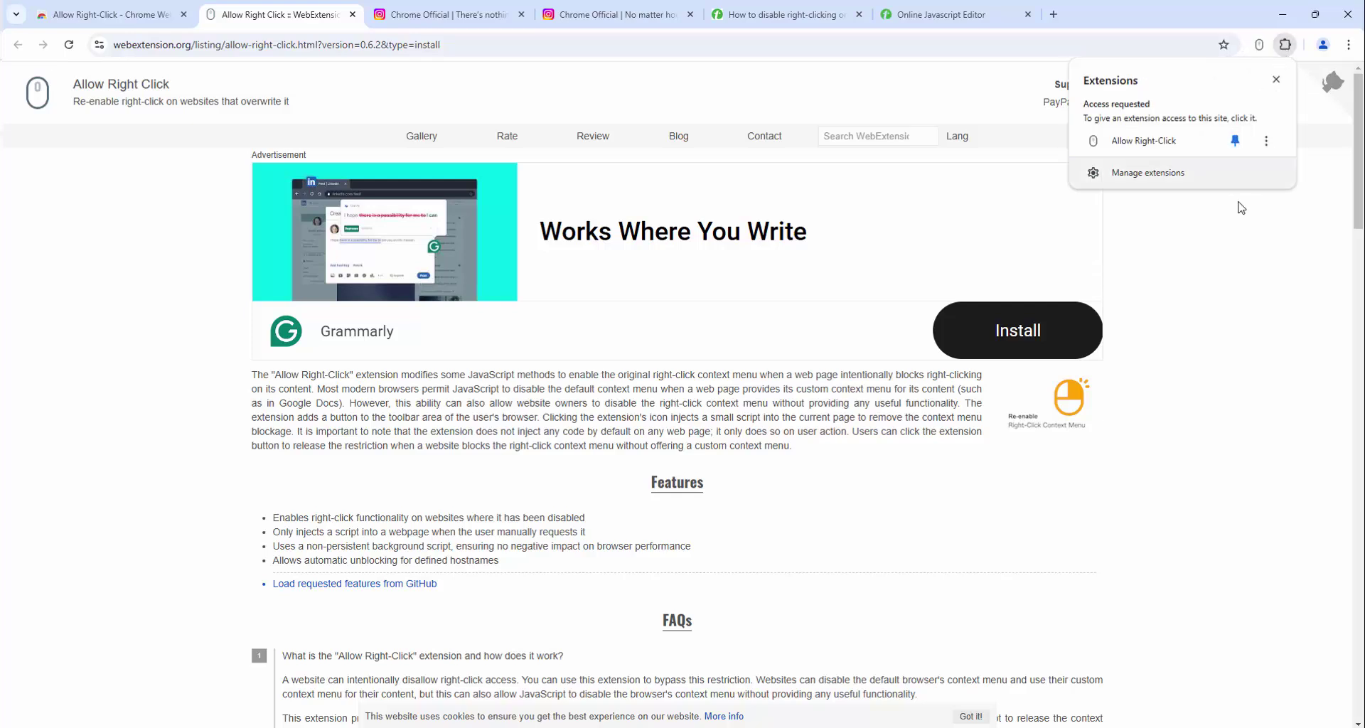
{"action": "left_click", "coordinate": [1240, 338]}
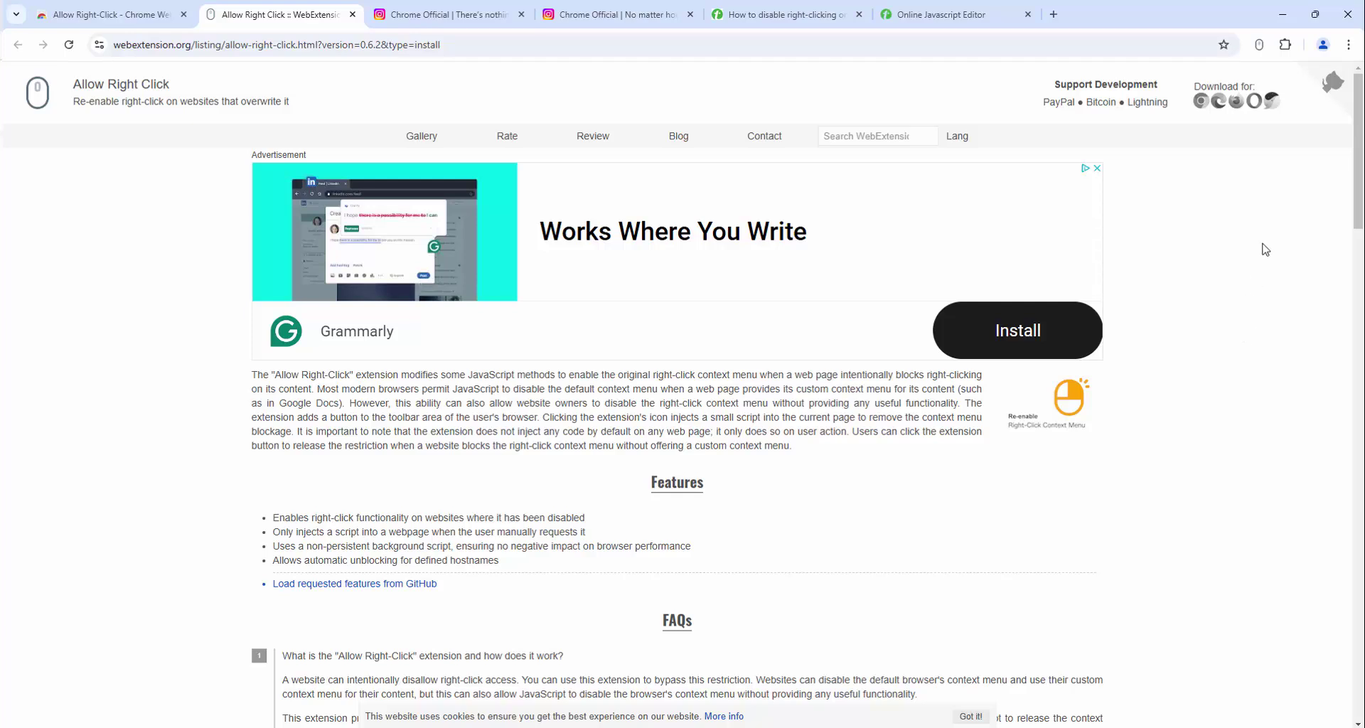
Turn on 'Allow in Incognito' in Allow Right-Click's Manage extension page, then close that tab.
{"action": "left_click", "coordinate": [1285, 46]}
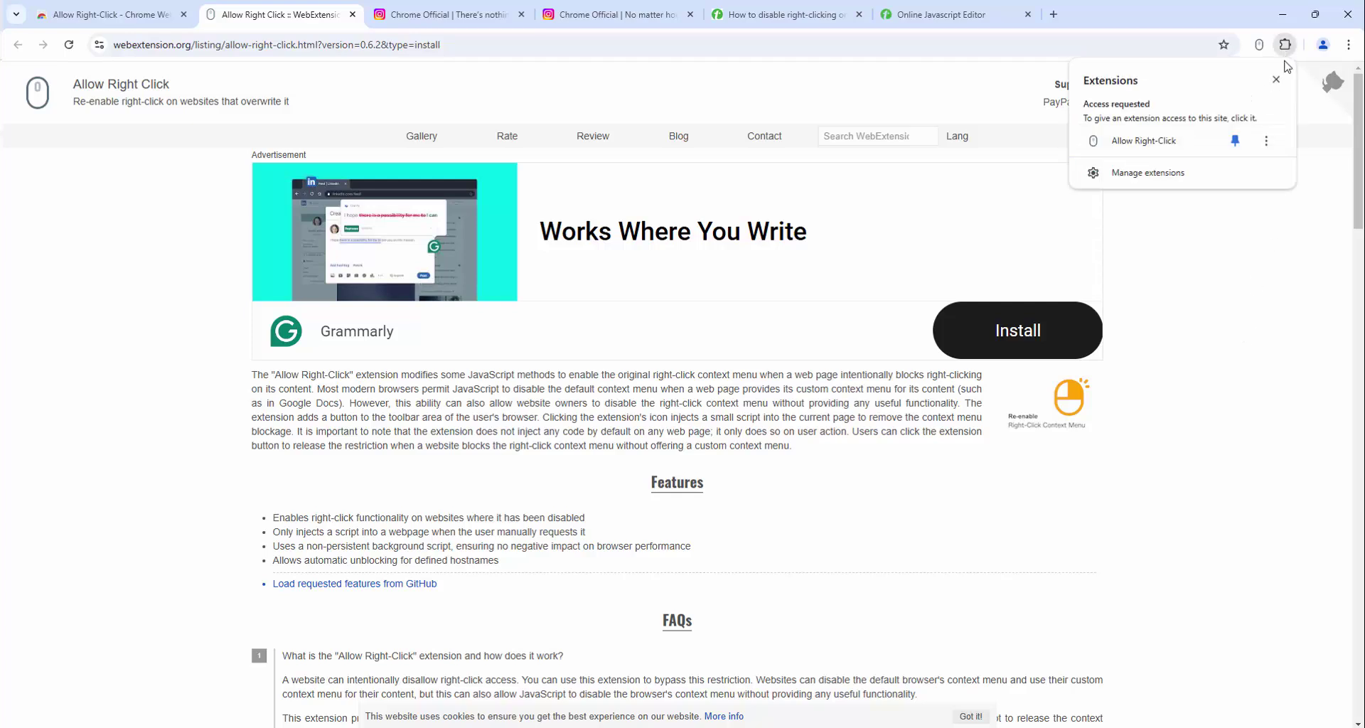
{"action": "left_click", "coordinate": [1266, 142]}
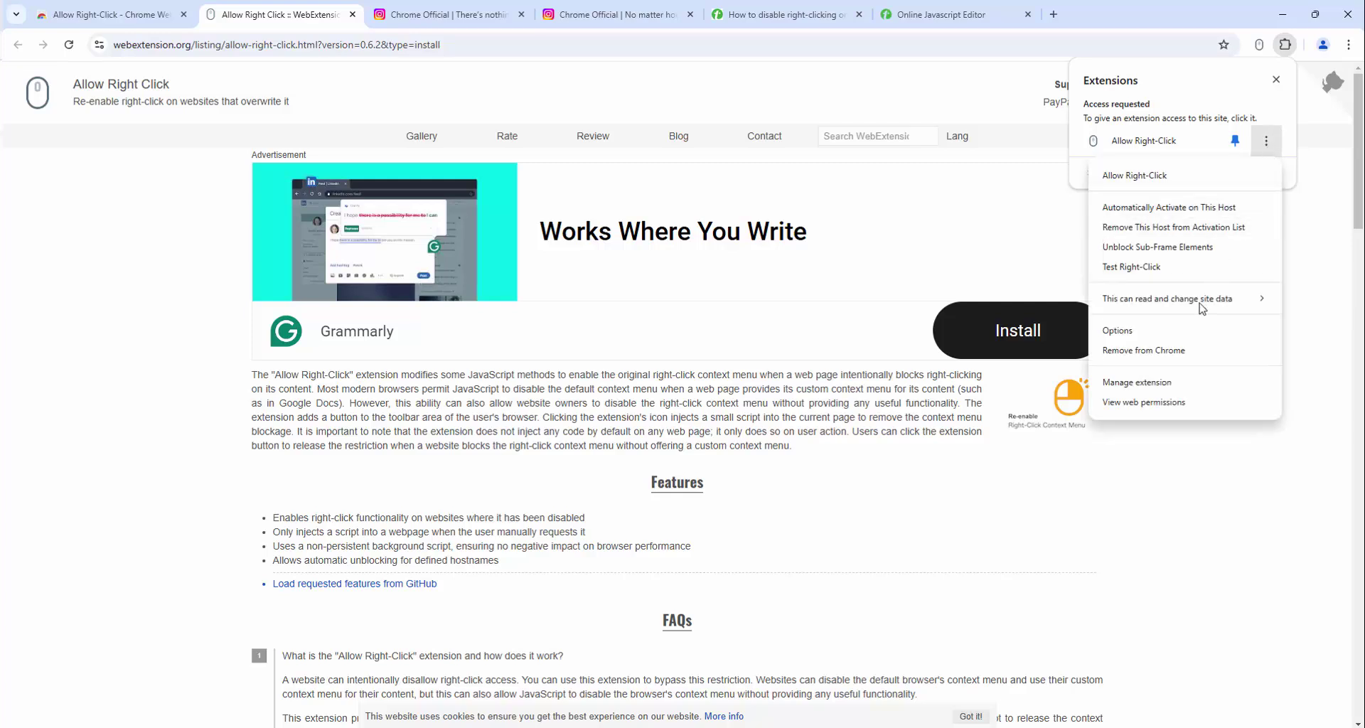
{"action": "left_click", "coordinate": [1138, 382]}
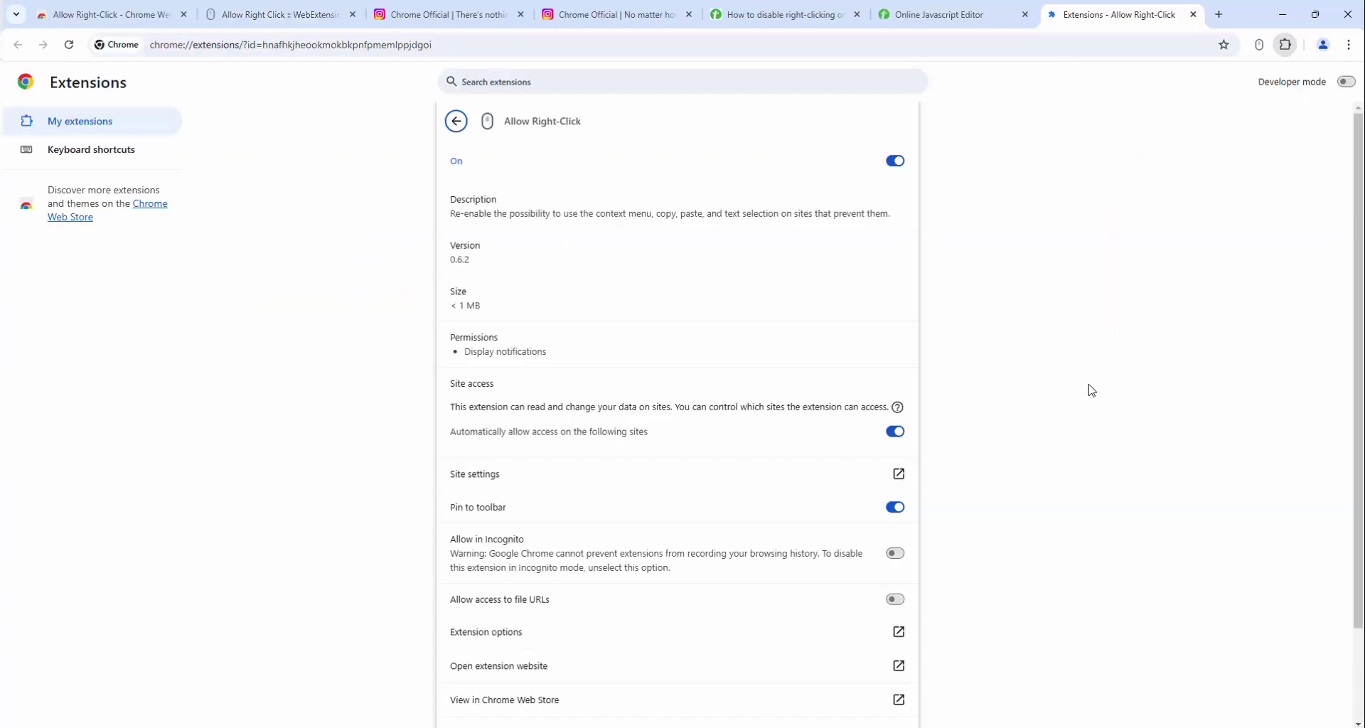
{"action": "scroll", "coordinate": [569, 298], "scroll_direction": "down", "scroll_amount": 2}
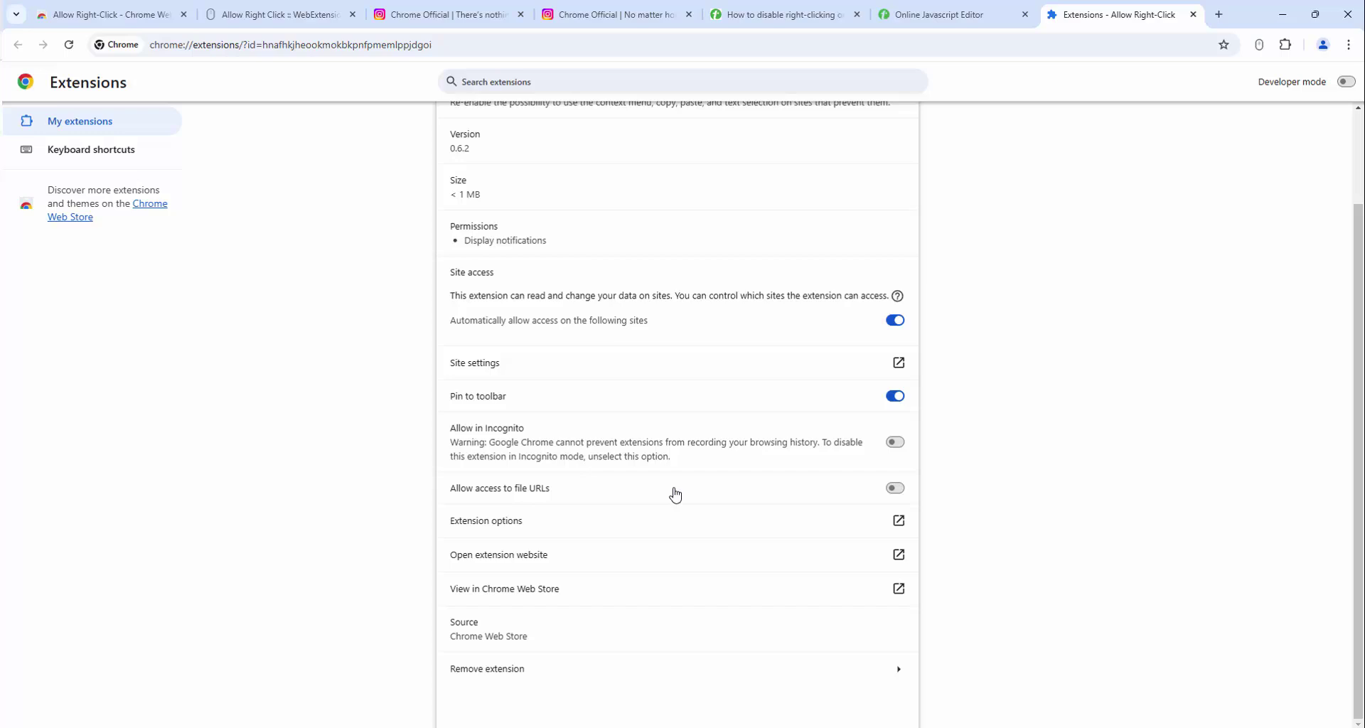
{"action": "left_click", "coordinate": [894, 442]}
{"action": "scroll", "coordinate": [1109, 445], "scroll_direction": "up", "scroll_amount": 2}
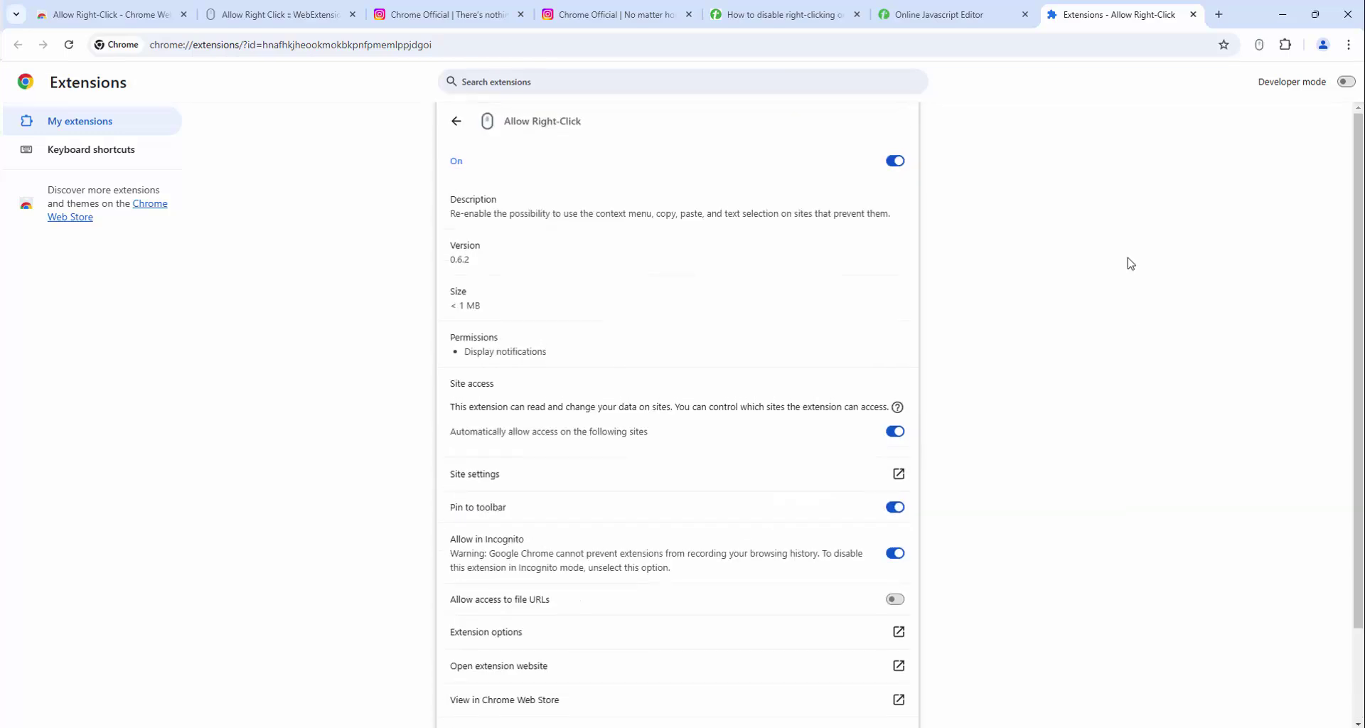
{"action": "left_click", "coordinate": [1193, 14]}
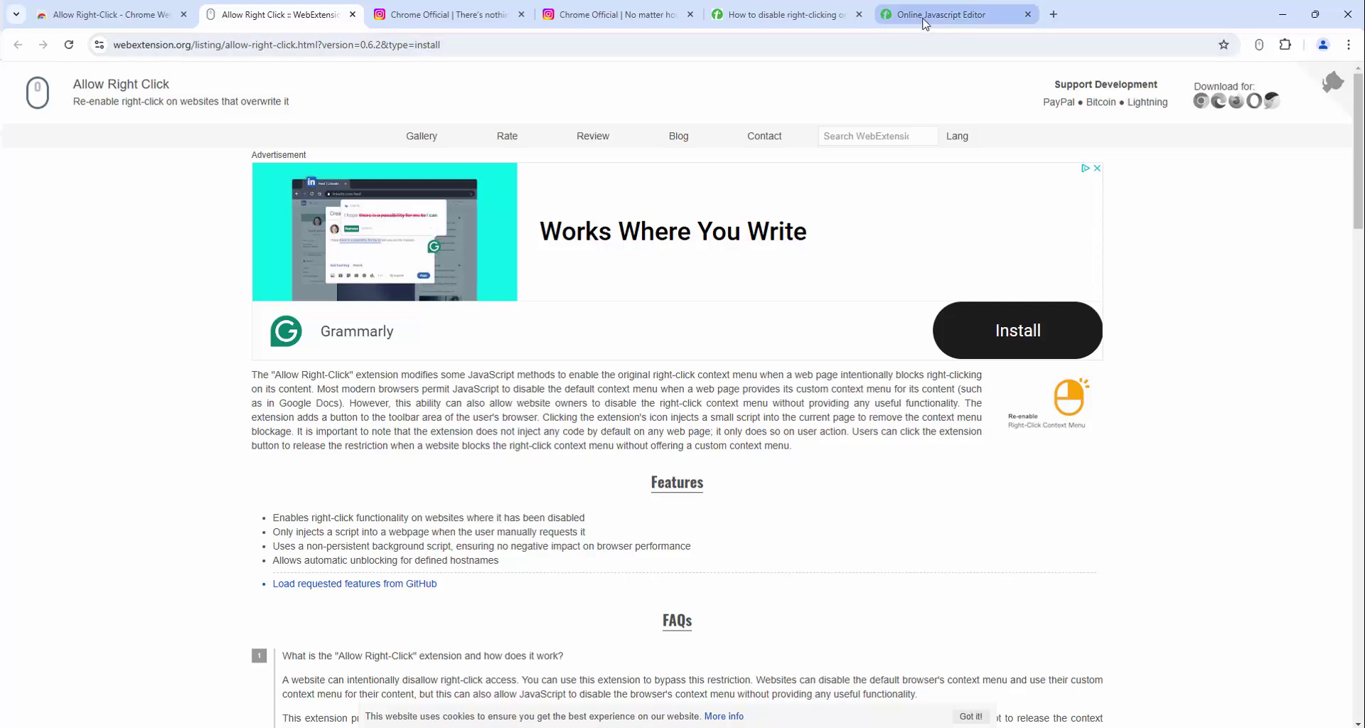
On the tutorialspoint tab, right-click Example 1's code and output boxes to confirm the context menu appears.
{"action": "left_click", "coordinate": [810, 16]}
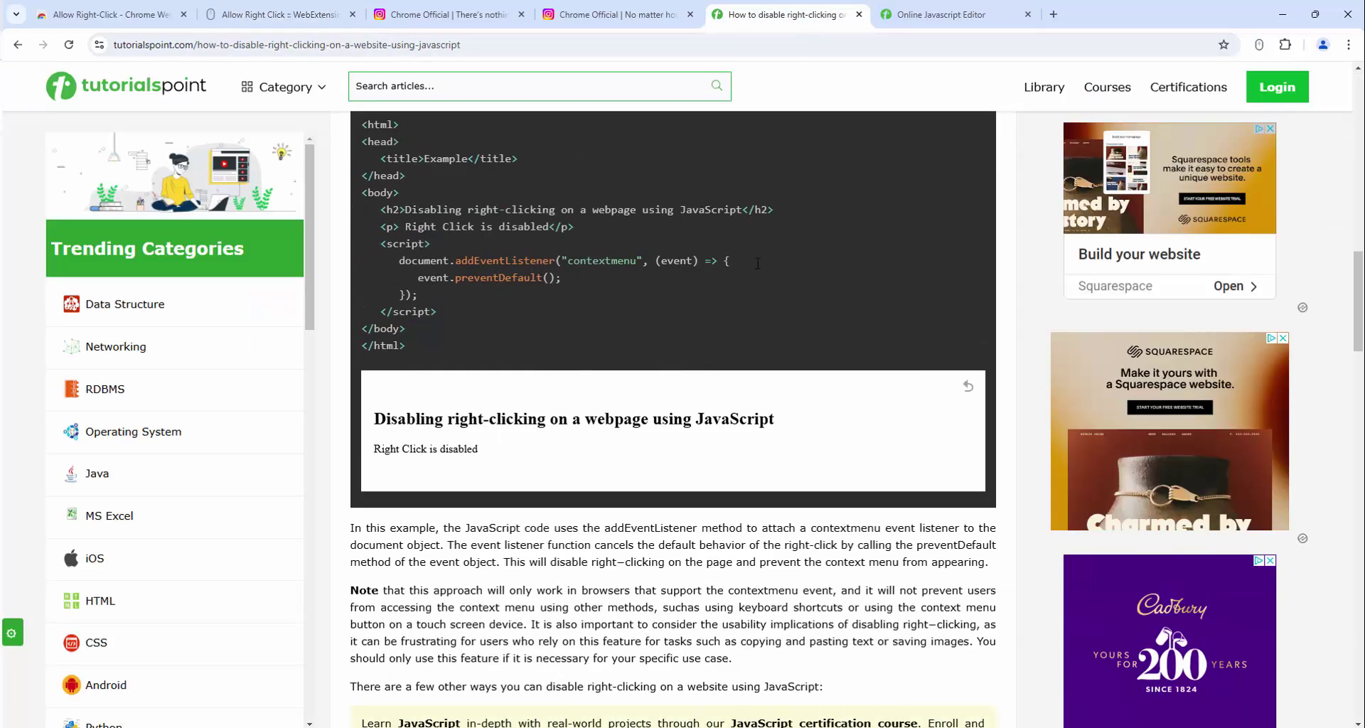
{"action": "scroll", "coordinate": [757, 263], "scroll_direction": "up", "scroll_amount": 2}
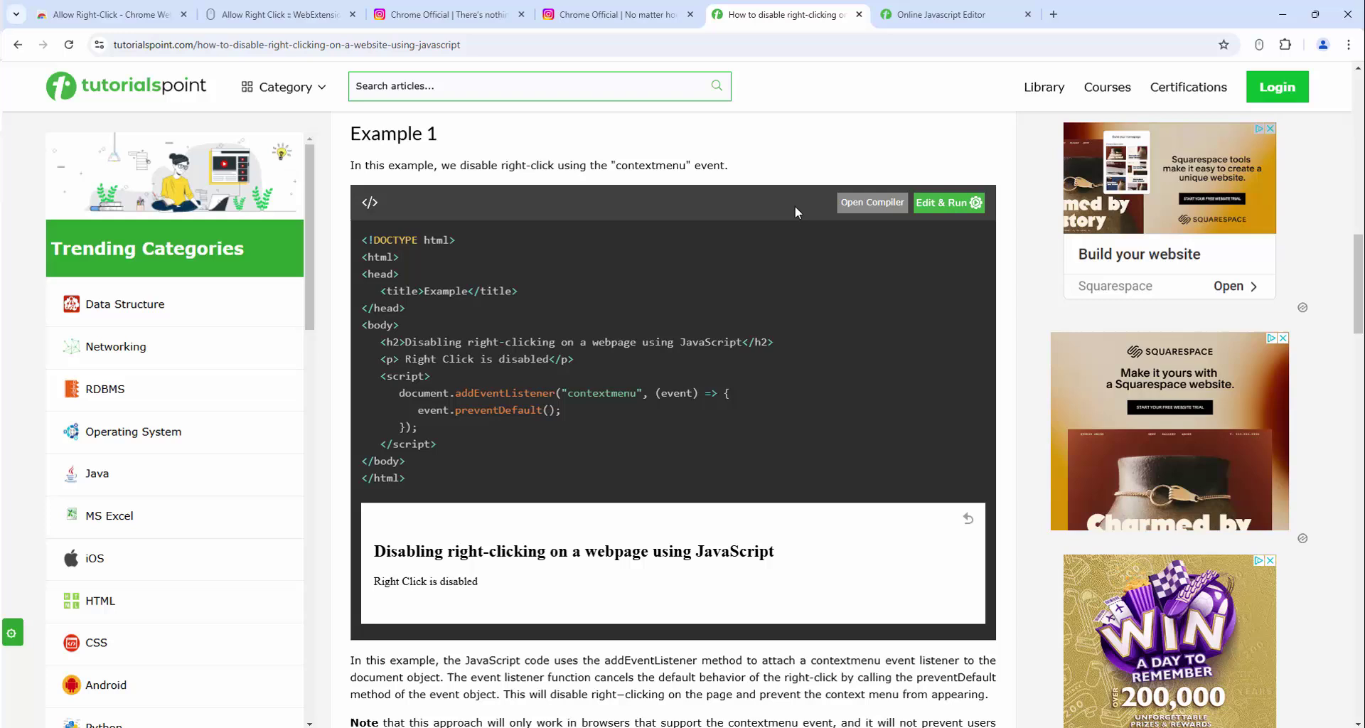
{"action": "scroll", "coordinate": [711, 200], "scroll_direction": "down", "scroll_amount": 1}
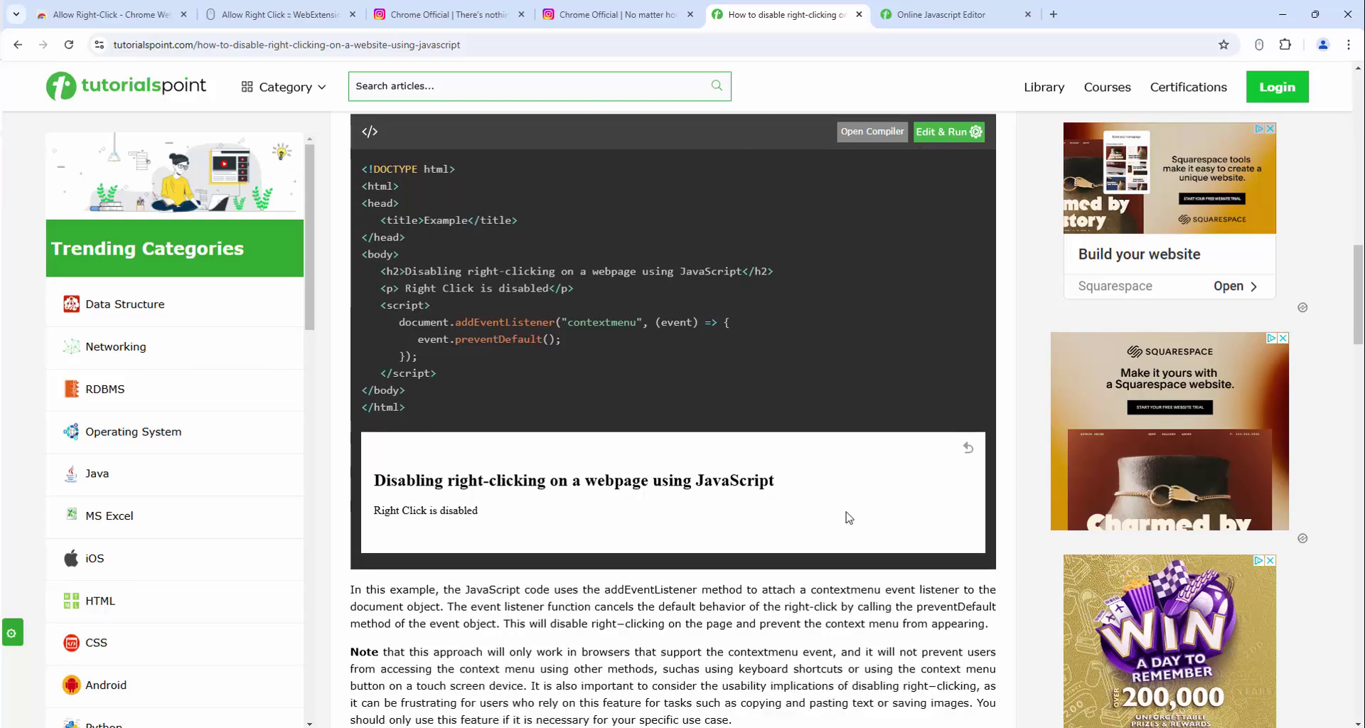
{"action": "right_click", "coordinate": [821, 451]}
{"action": "left_click", "coordinate": [837, 499]}
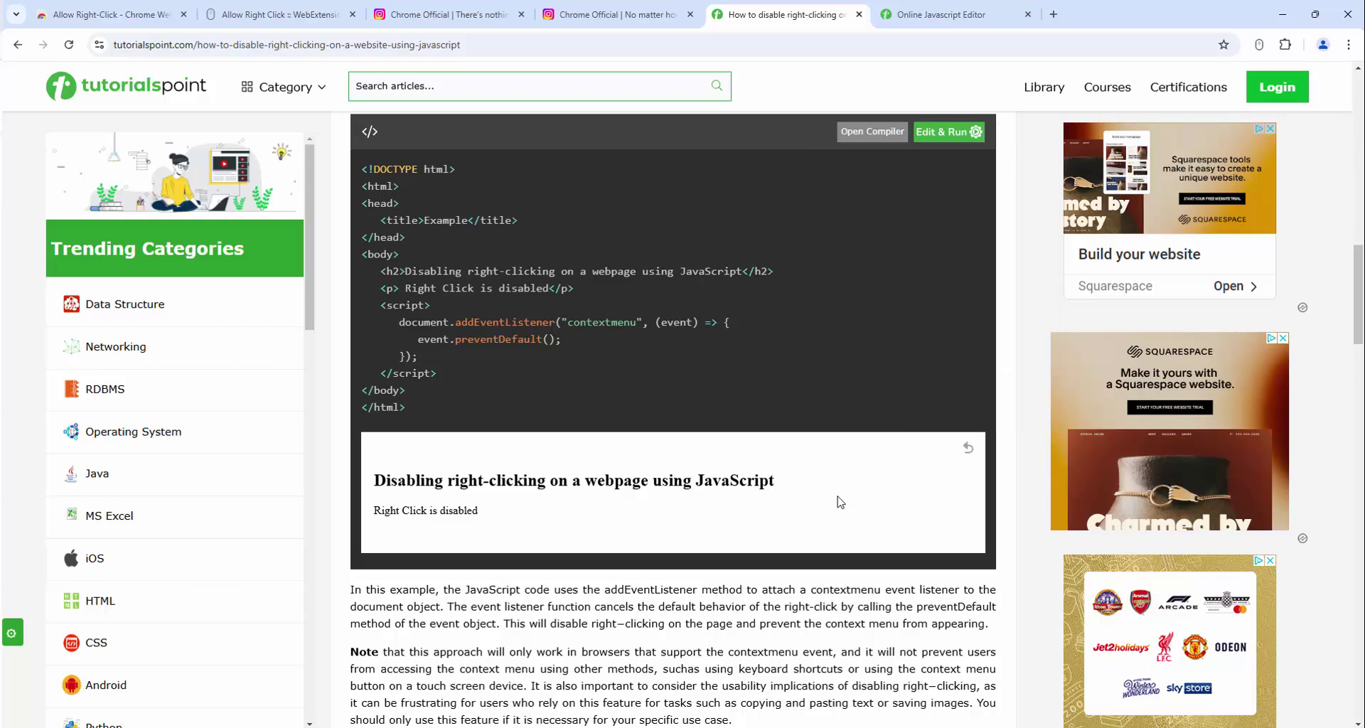
{"action": "right_click", "coordinate": [871, 292]}
{"action": "left_click", "coordinate": [757, 222]}
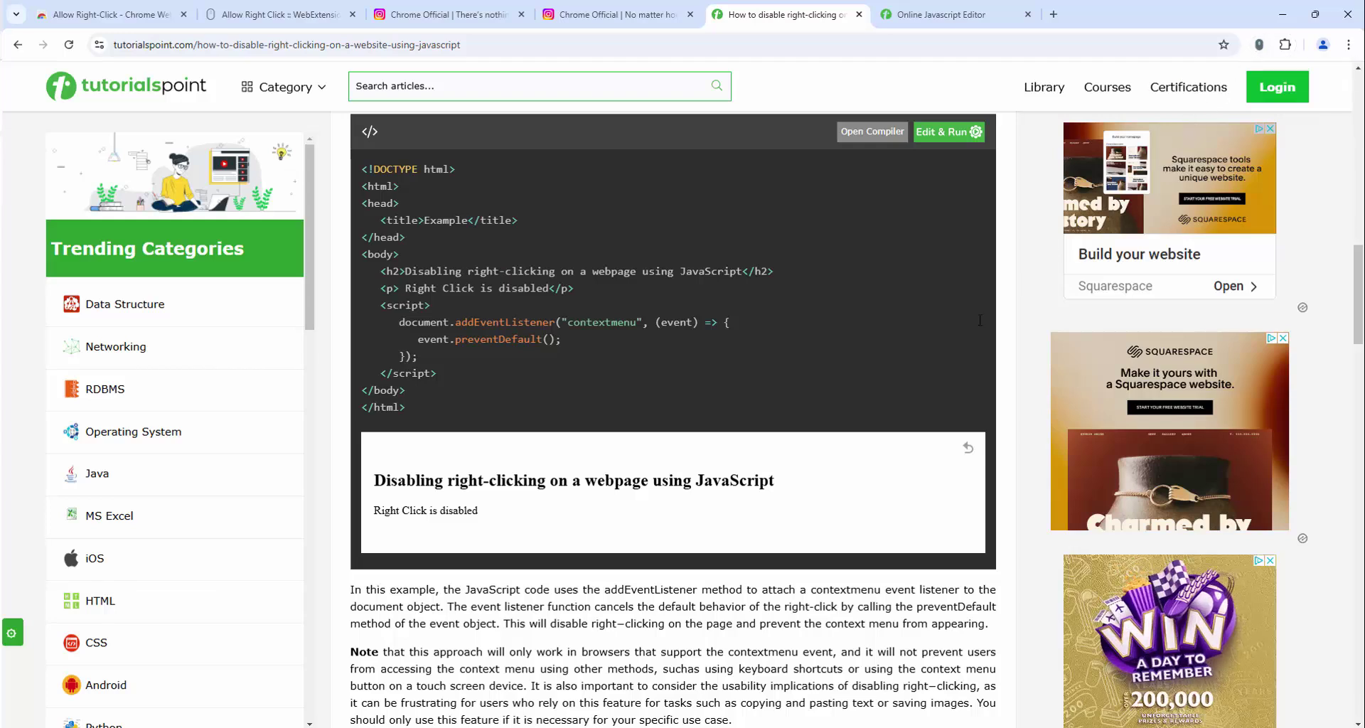
{"action": "right_click", "coordinate": [853, 508]}
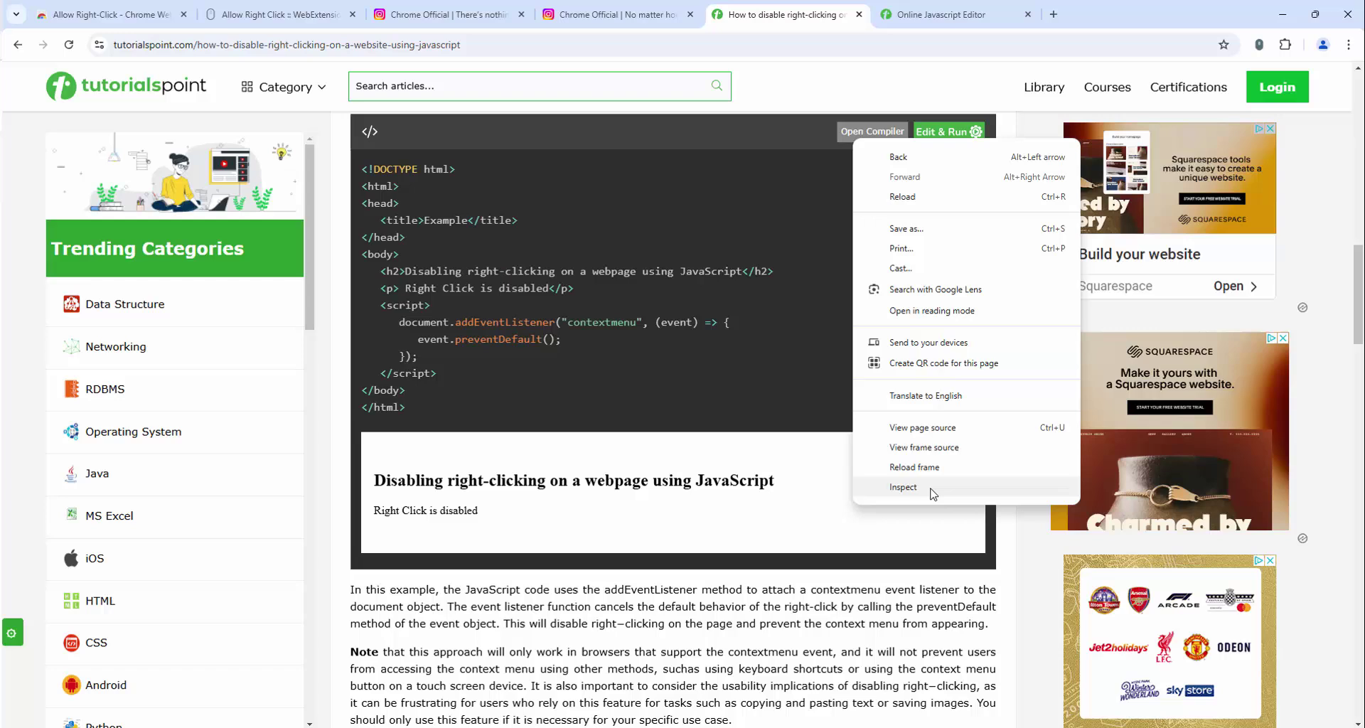
{"action": "left_click", "coordinate": [774, 250]}
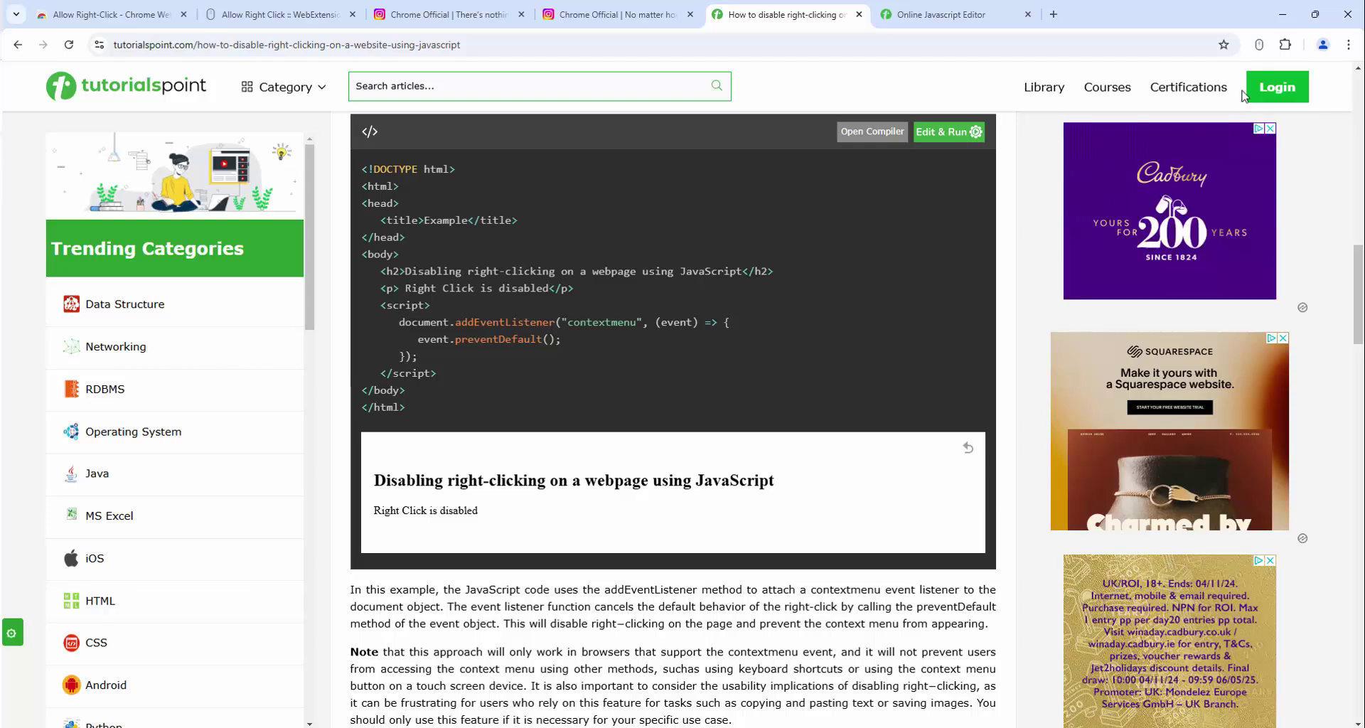
Open the Options page of Allow Right-Click from its toolbar icon's menu.
{"action": "right_click", "coordinate": [1259, 45]}
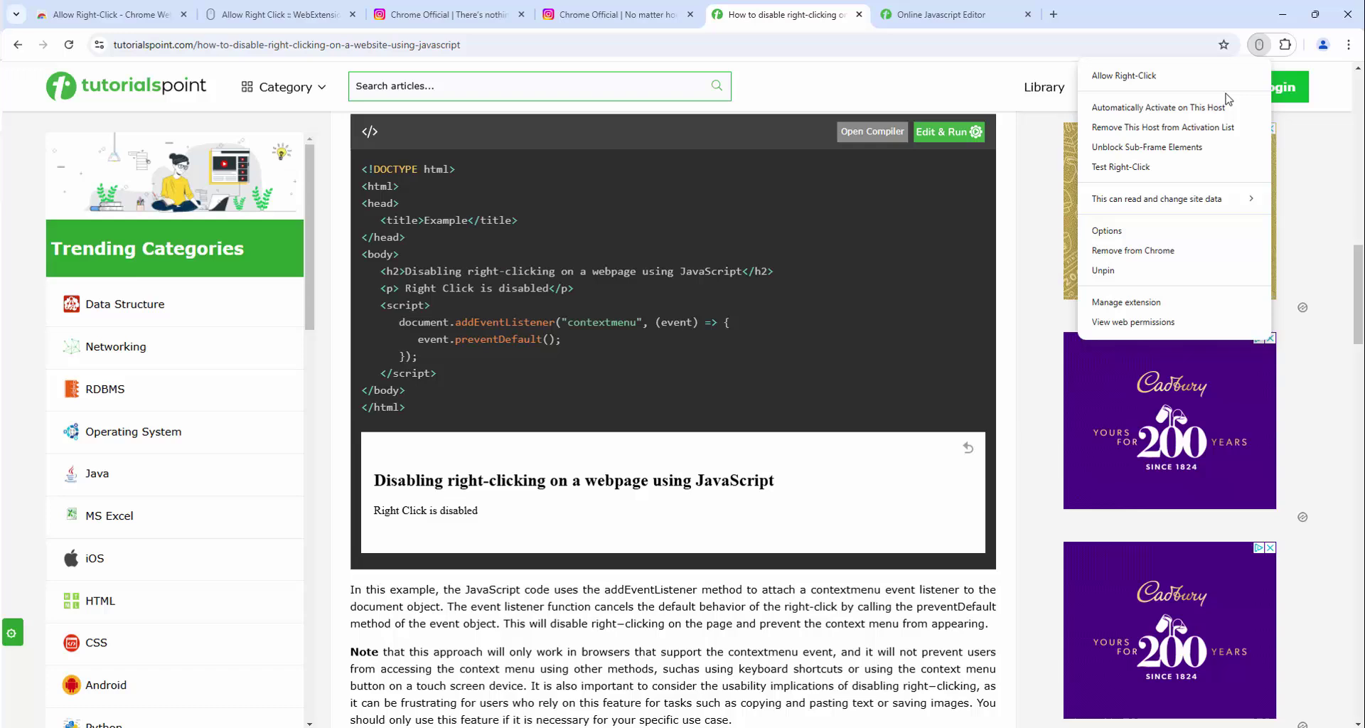
{"action": "left_click", "coordinate": [1146, 228]}
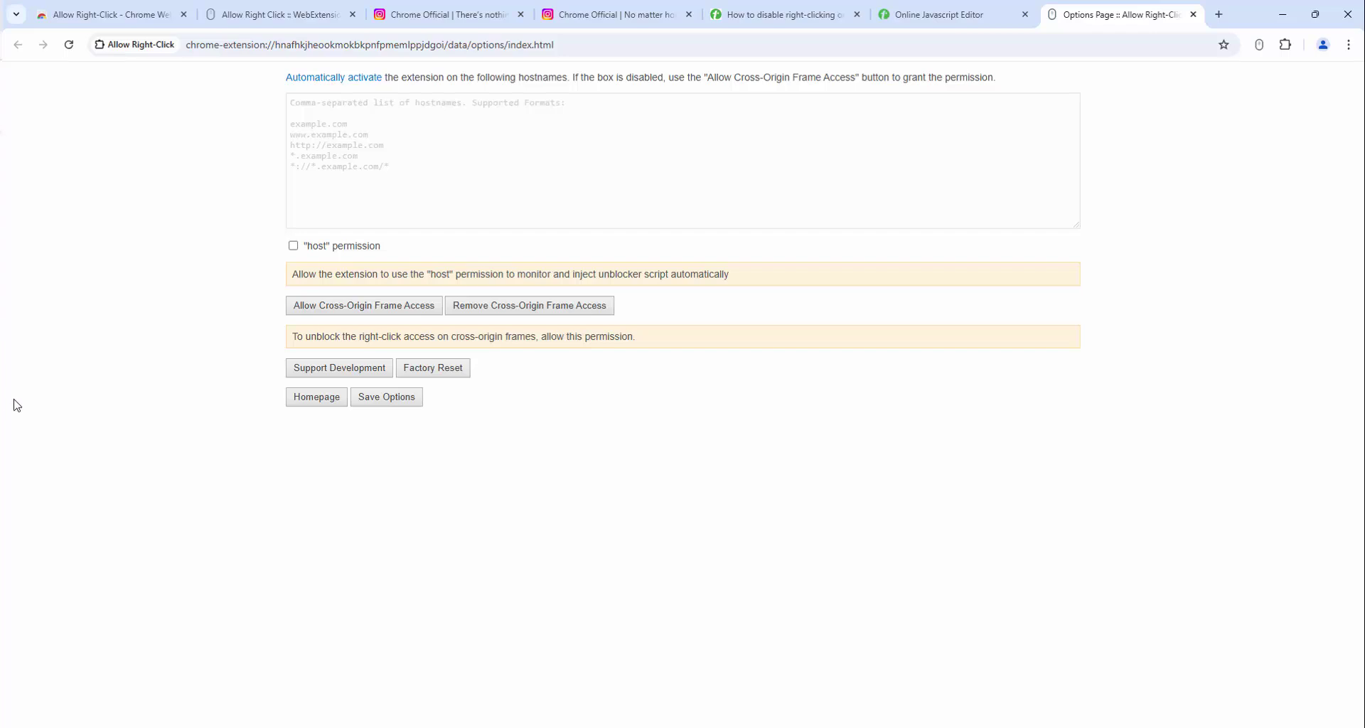
On the Instagram post, check the photo's right-click menu and view the page source.
{"action": "left_click", "coordinate": [434, 27]}
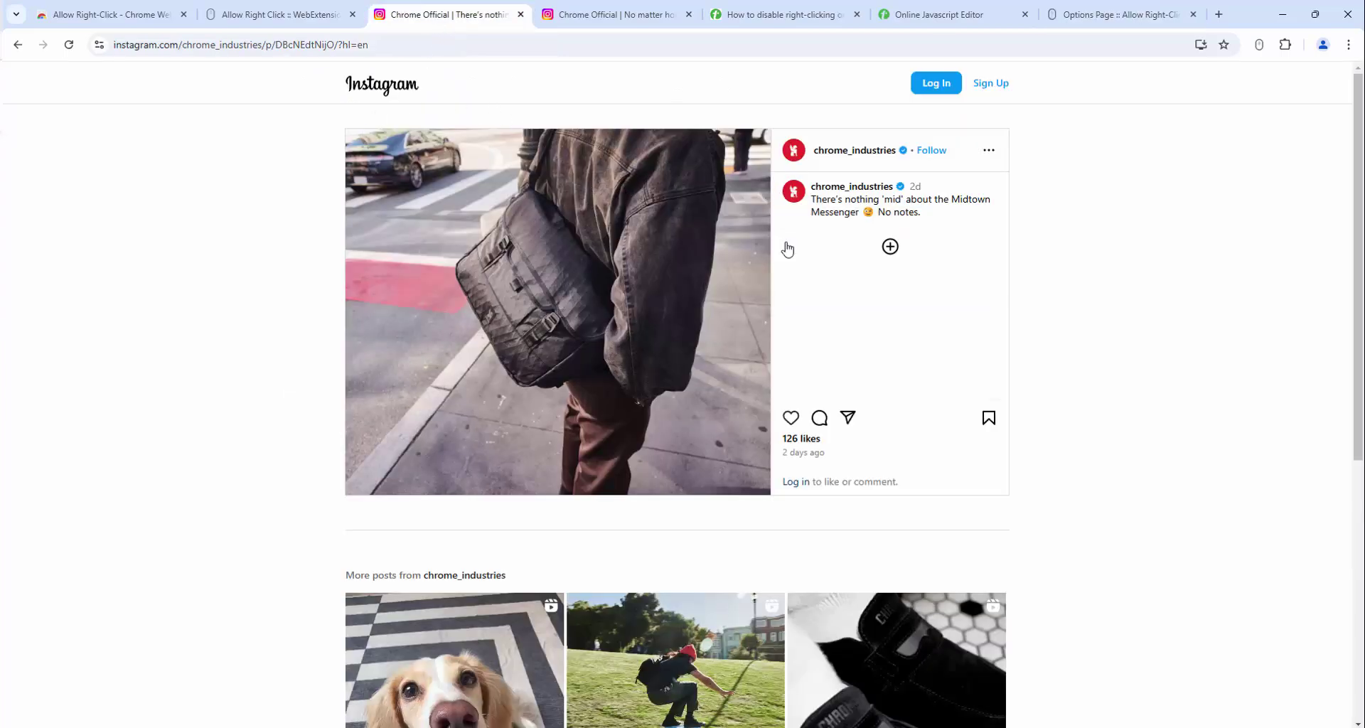
{"action": "right_click", "coordinate": [524, 239]}
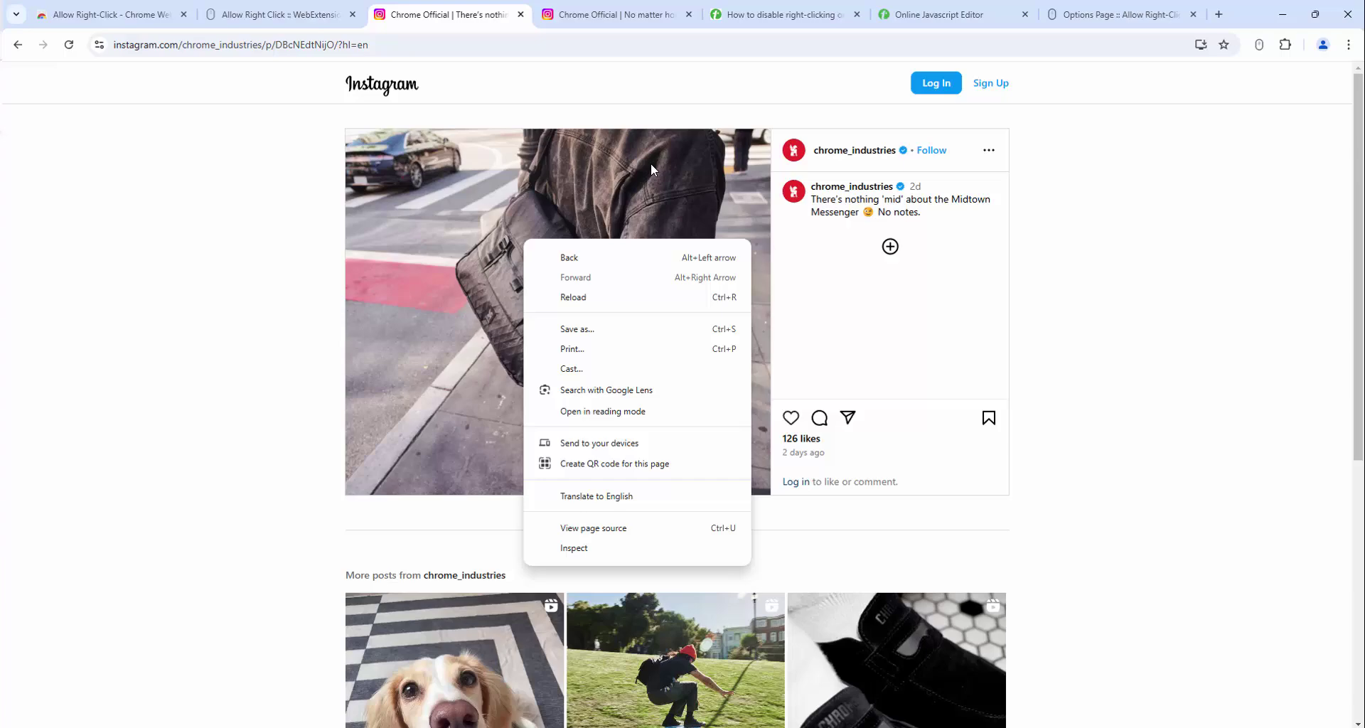
{"action": "left_click", "coordinate": [610, 530]}
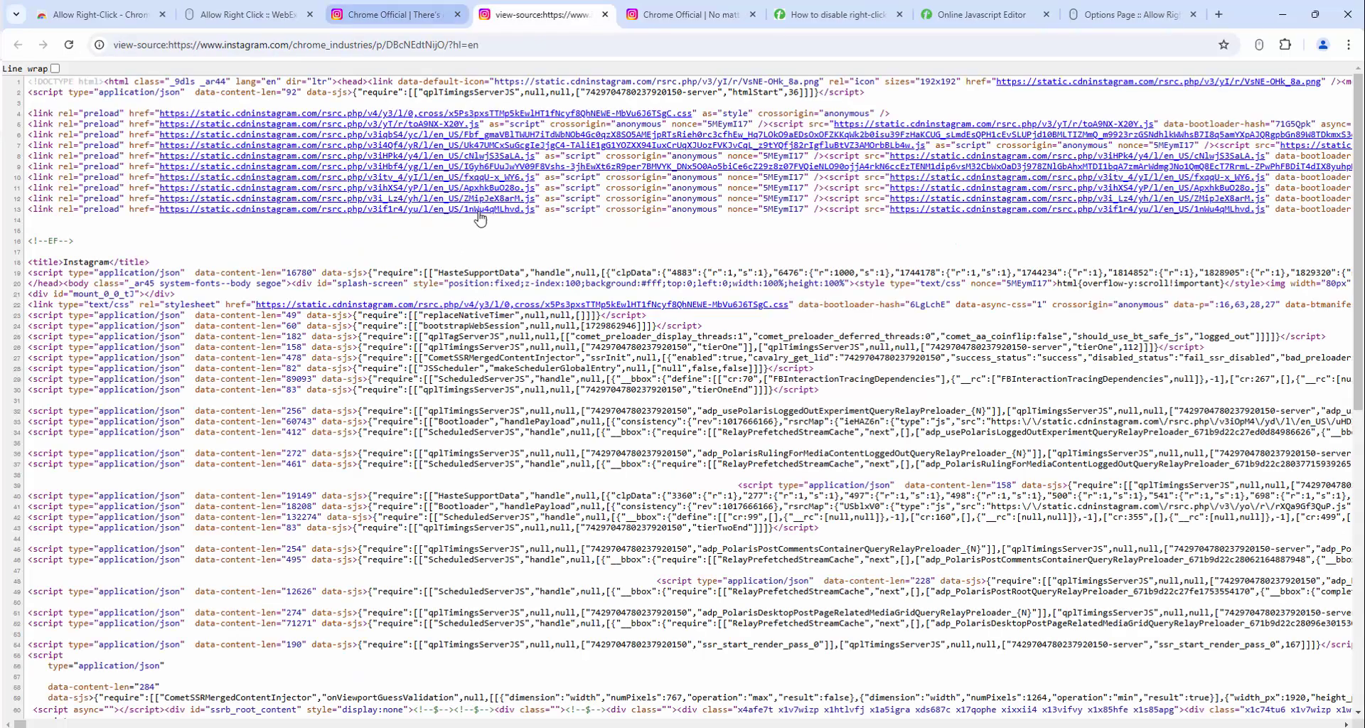
{"action": "key", "text": "ctrl+shift+Tab"}
Inspect the photo, copy its img src URL, and load it in its own tab.
{"action": "right_click", "coordinate": [507, 201]}
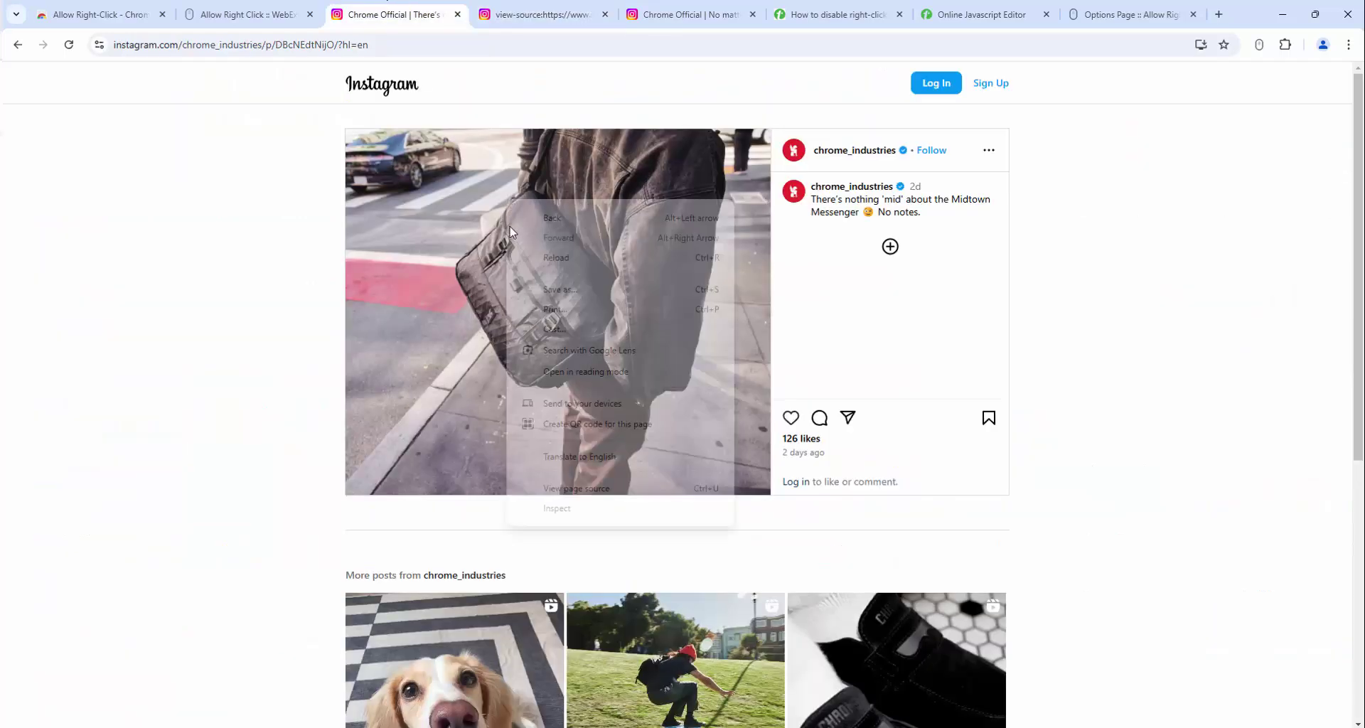
{"action": "left_click", "coordinate": [565, 519]}
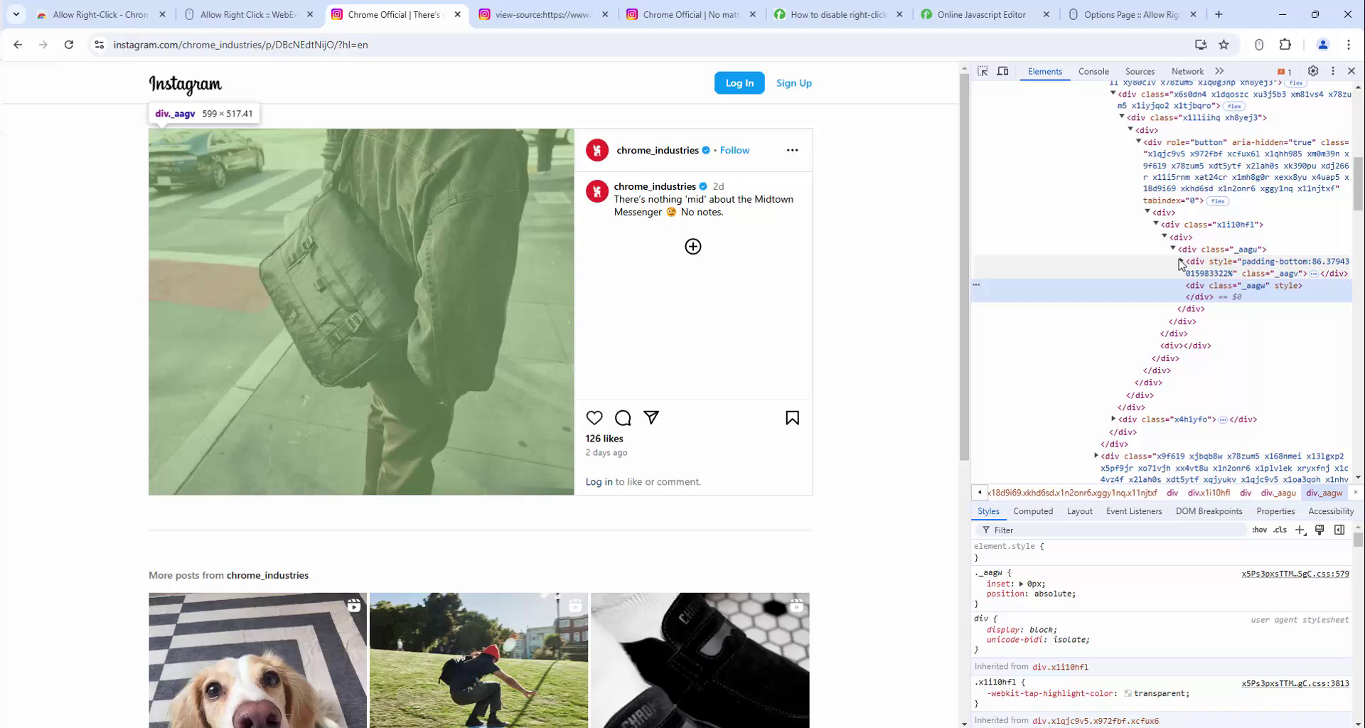
{"action": "left_click", "coordinate": [1181, 262]}
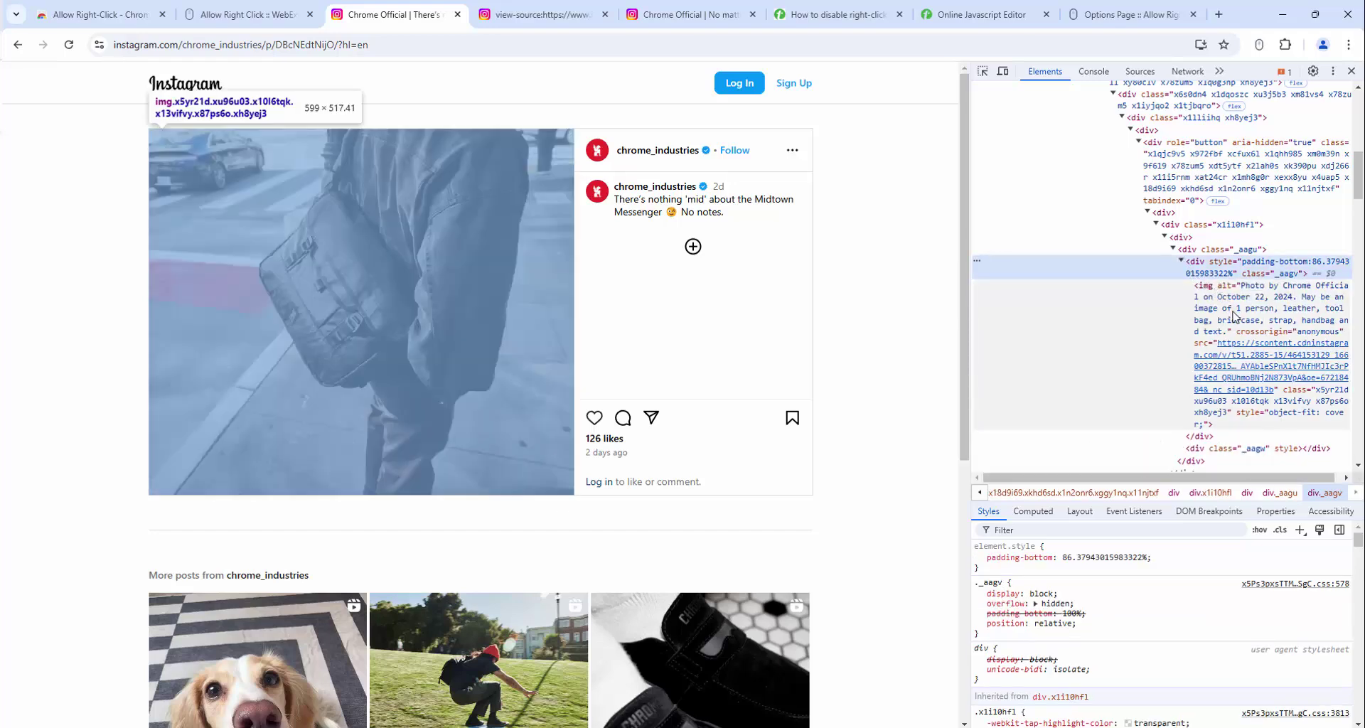
{"action": "left_click", "coordinate": [1246, 362]}
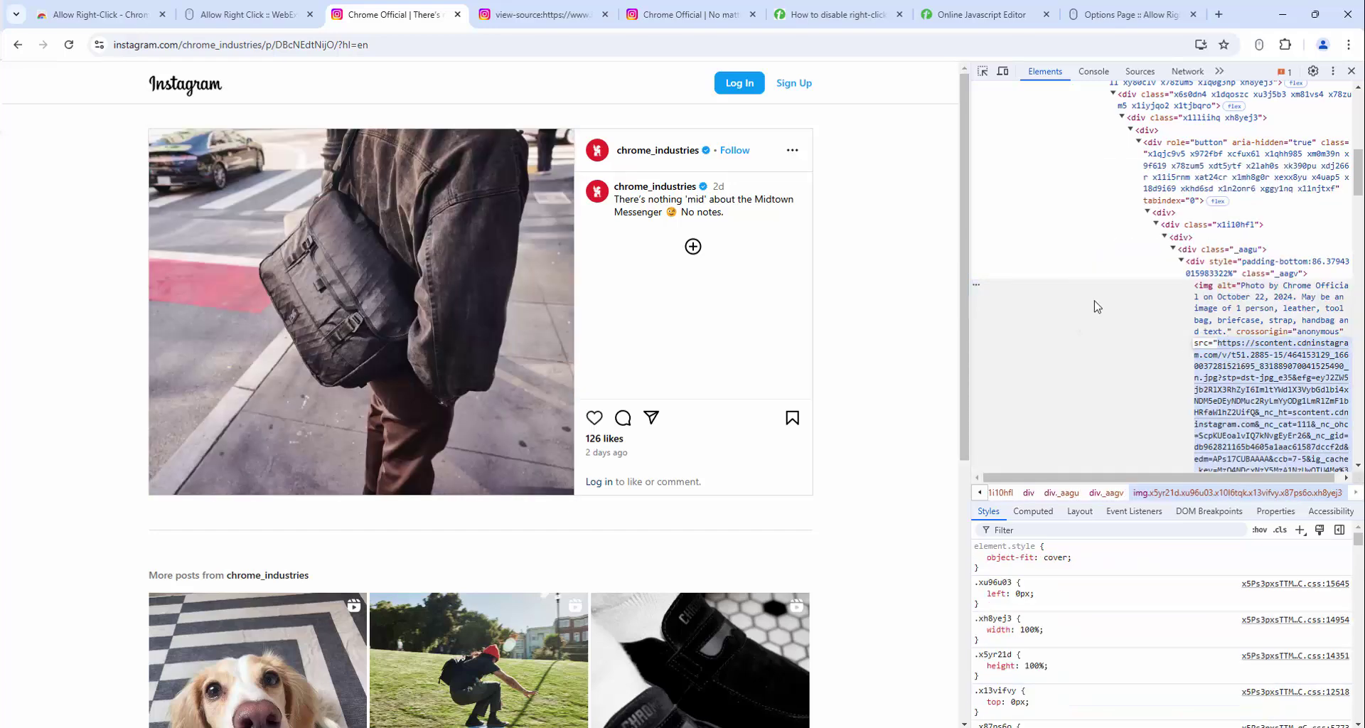
{"action": "left_click", "coordinate": [538, 14]}
{"action": "left_click", "coordinate": [470, 45]}
{"action": "key", "text": "ctrl+v"}
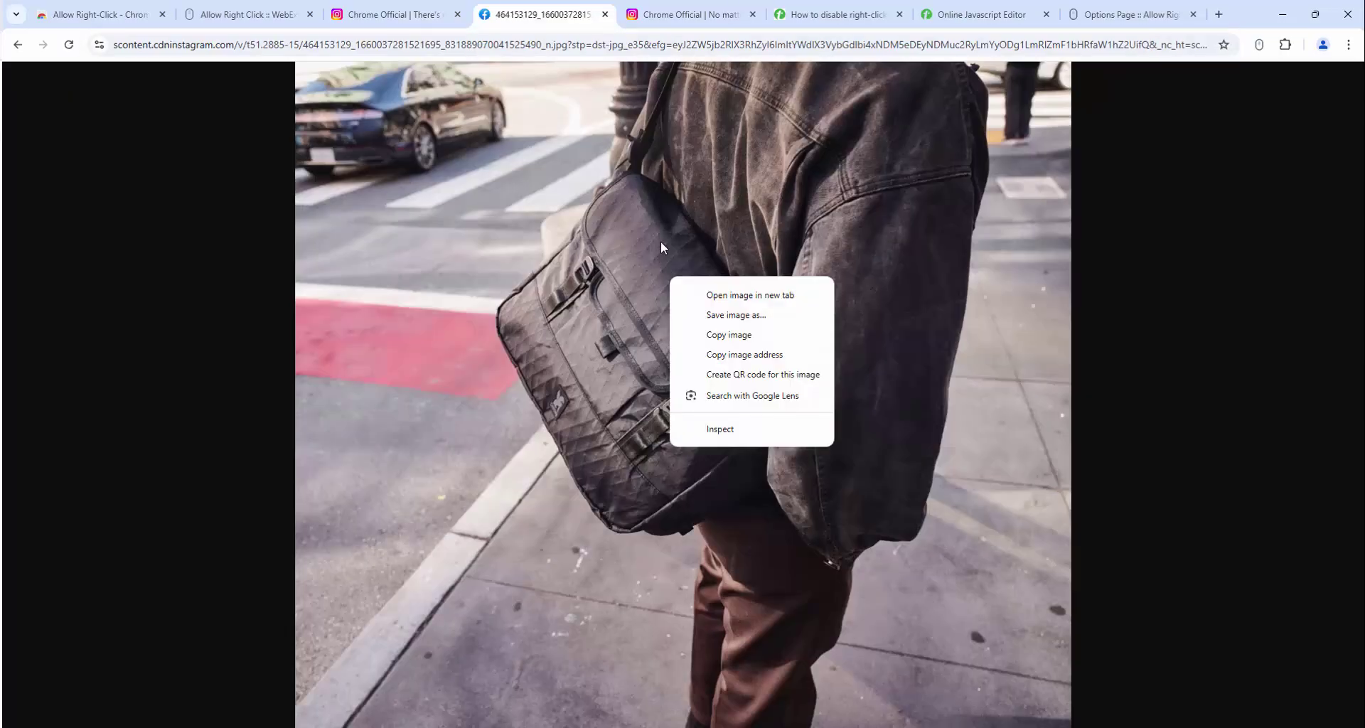
{"action": "left_click", "coordinate": [402, 27]}
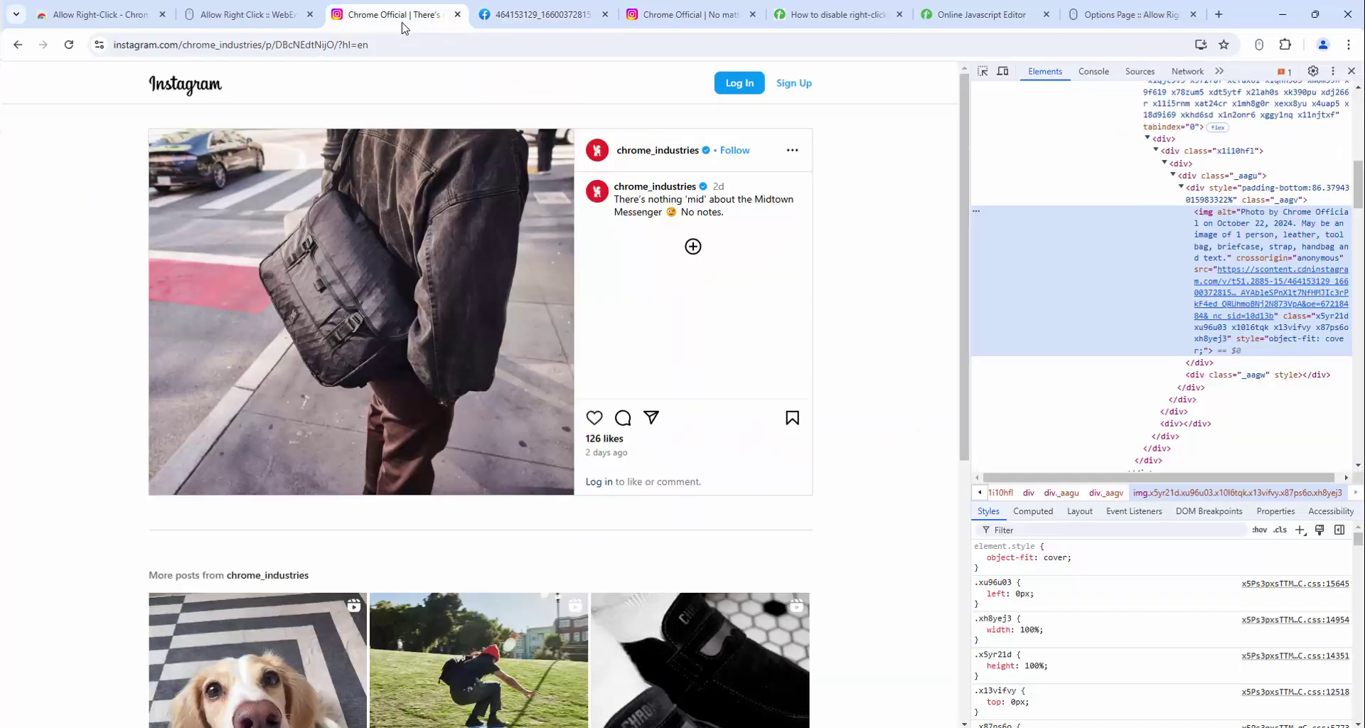
Close DevTools and enable Allow Right-Click on the post so the photo shows 'Save image as…'.
{"action": "left_click", "coordinate": [1350, 73]}
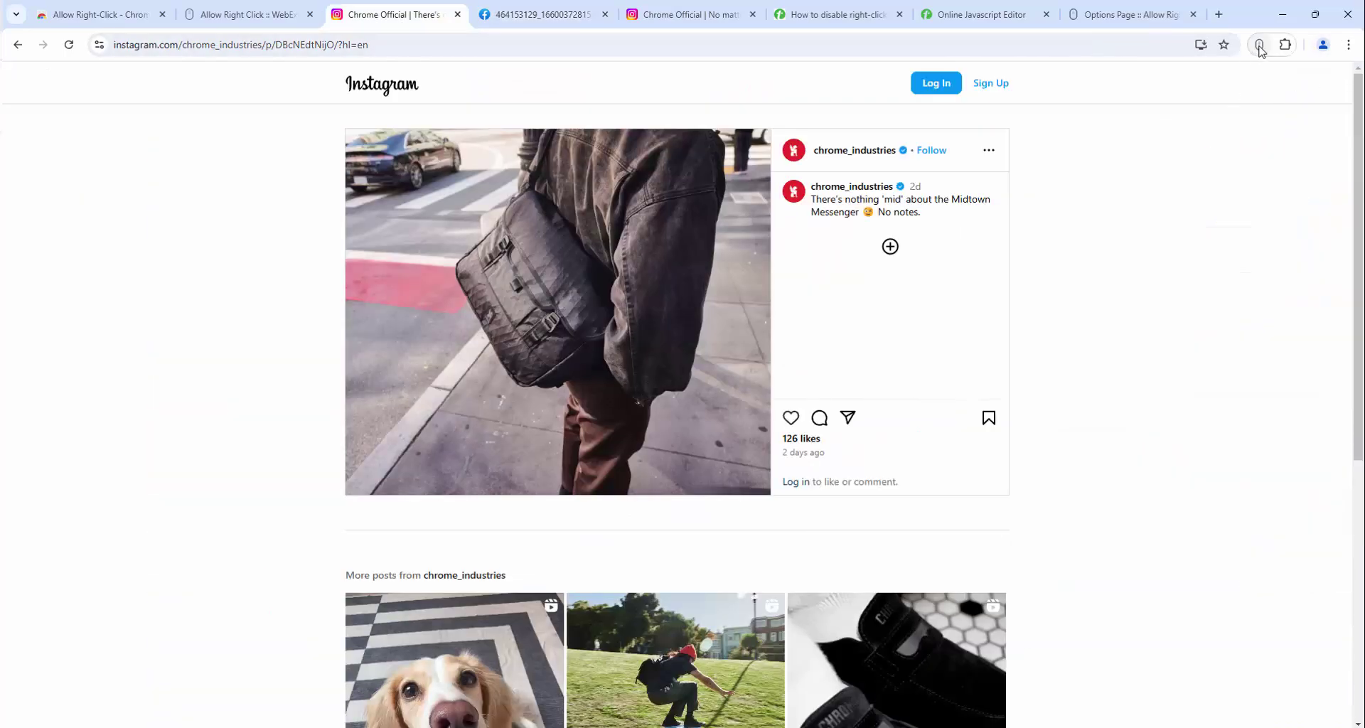
{"action": "right_click", "coordinate": [548, 249]}
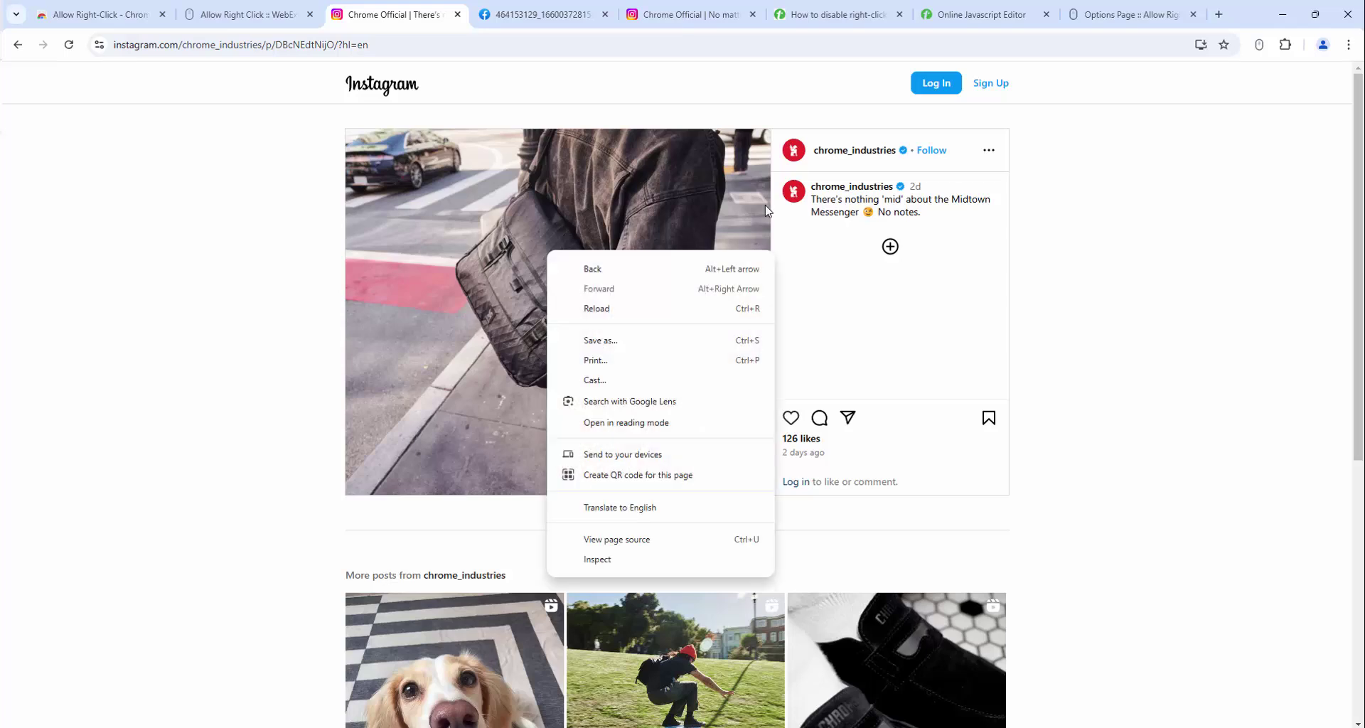
{"action": "left_click", "coordinate": [1144, 217]}
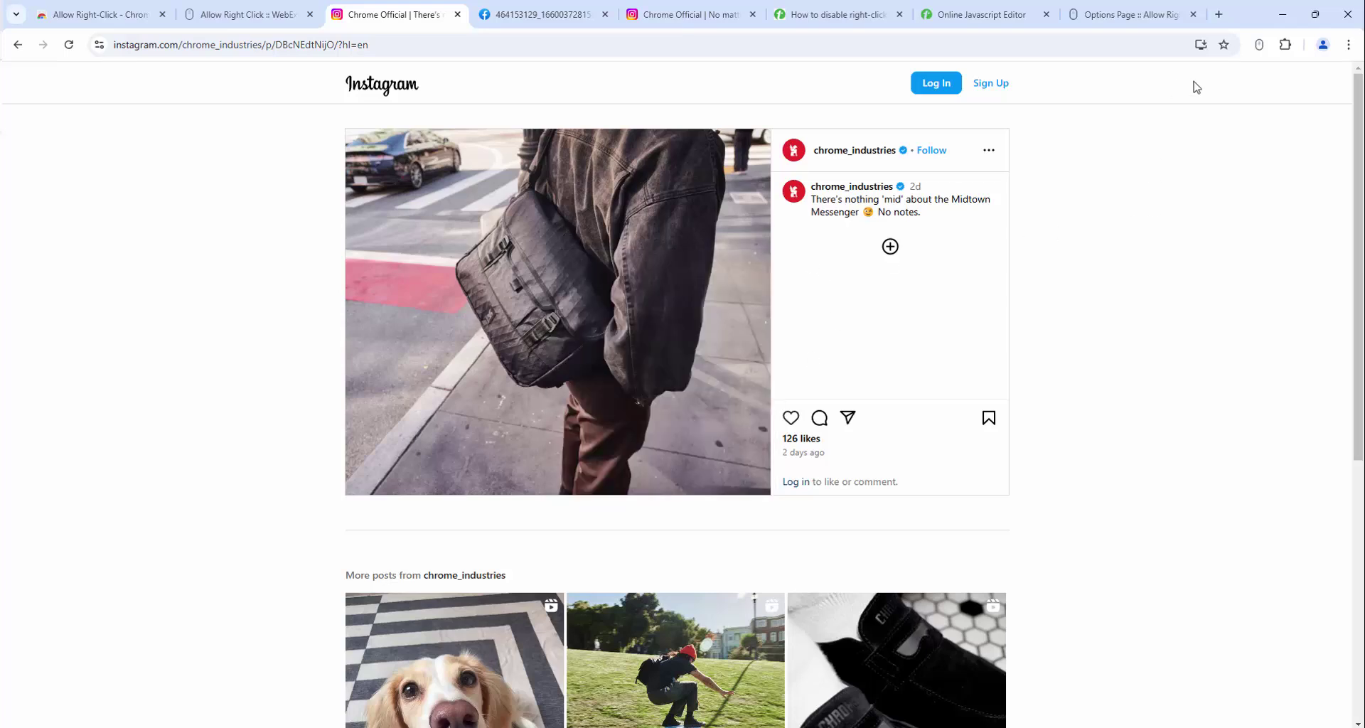
{"action": "left_click", "coordinate": [1258, 45]}
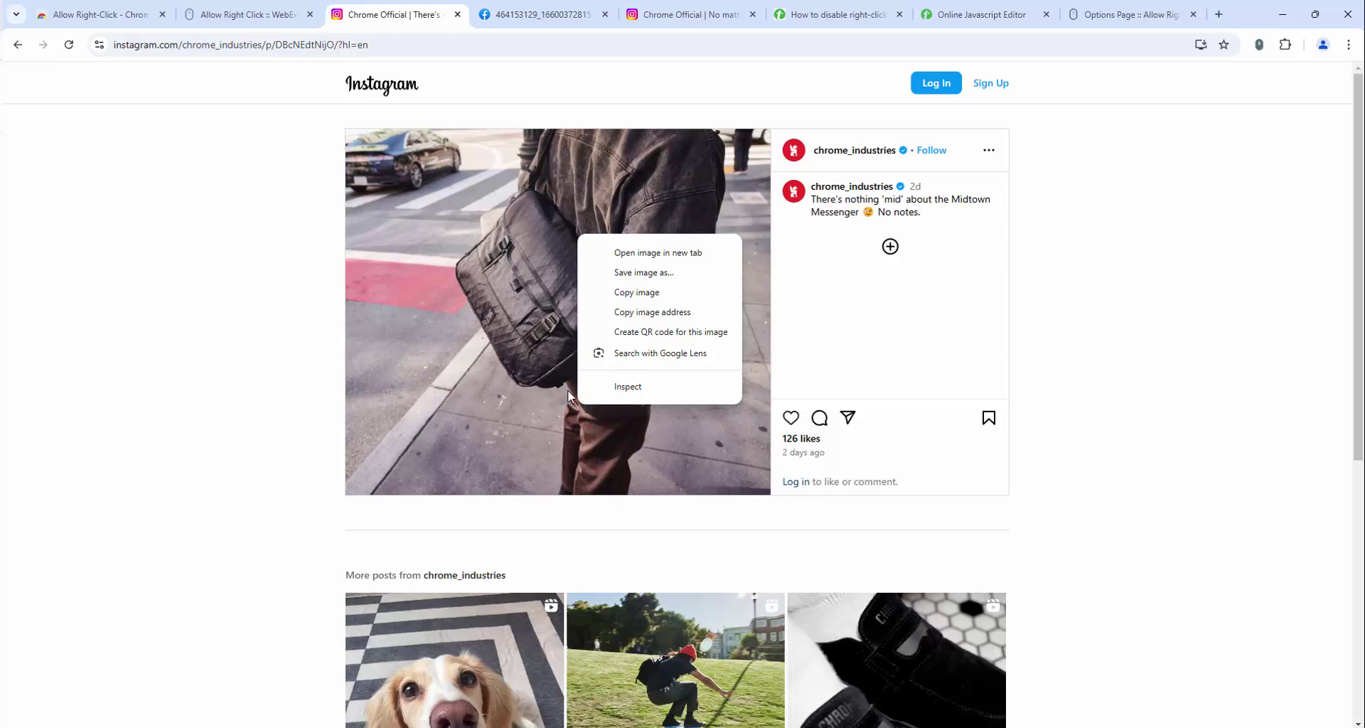
{"action": "left_click", "coordinate": [1257, 53]}
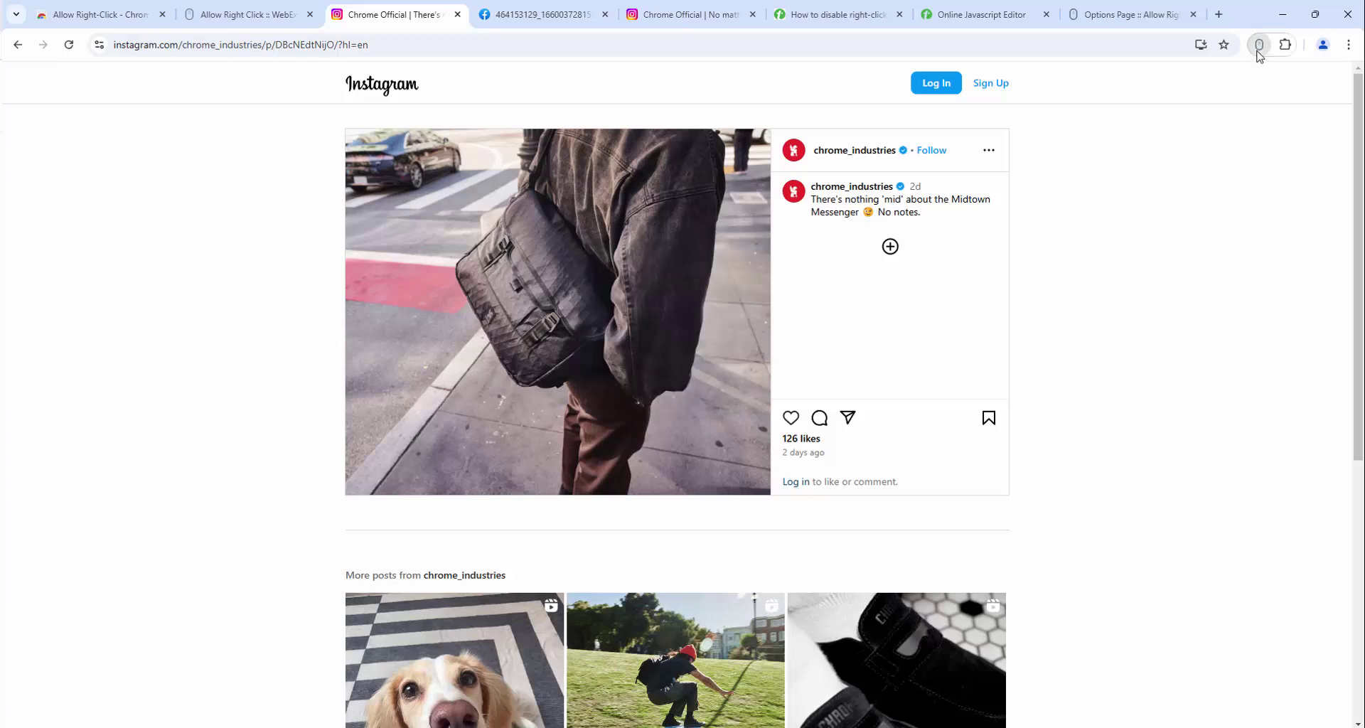
On the reel tab, right-click the playing video to reveal its save options, then close the menu.
{"action": "left_click", "coordinate": [684, 16]}
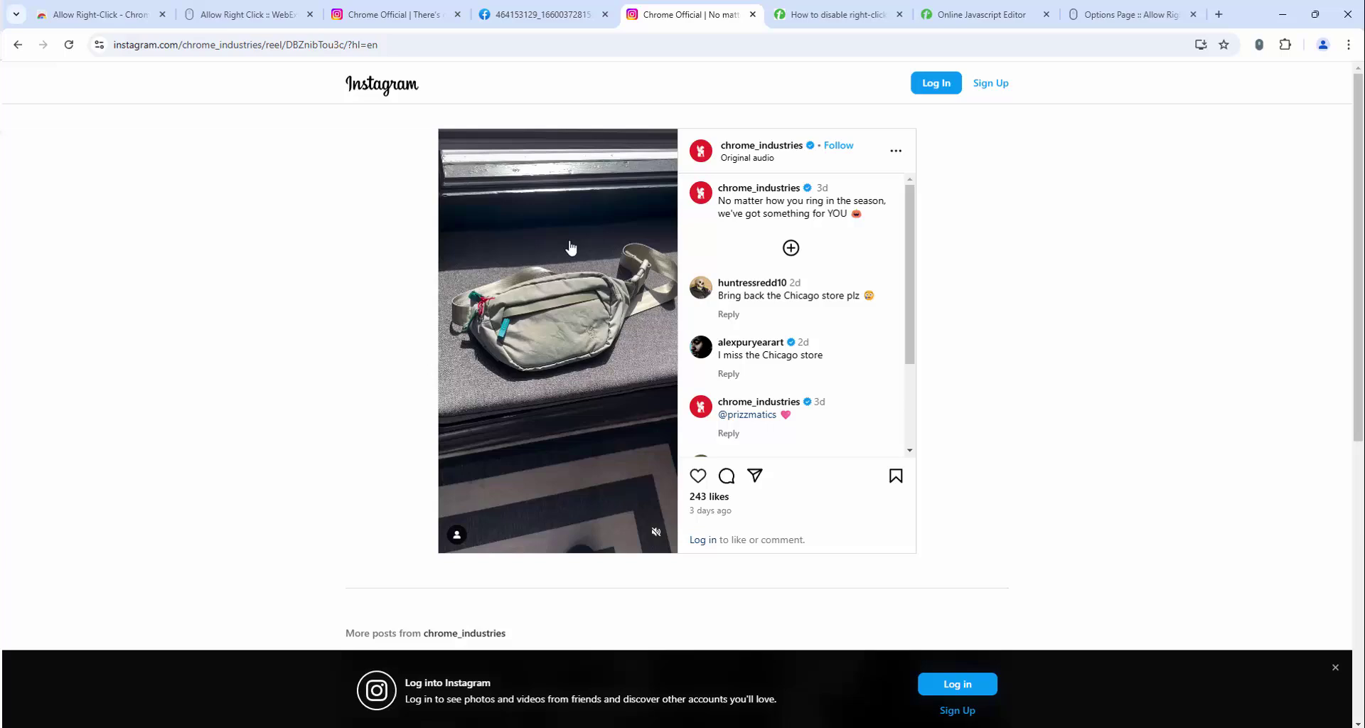
{"action": "right_click", "coordinate": [570, 244]}
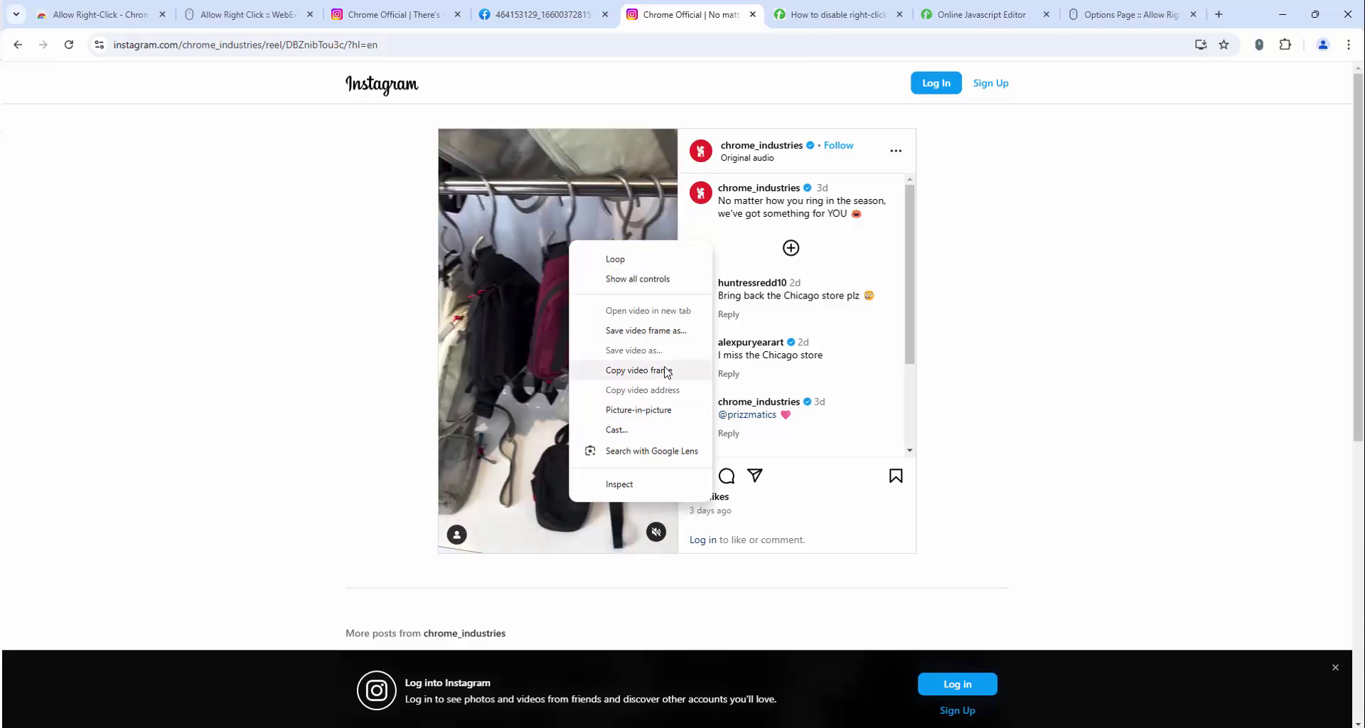
{"action": "left_click", "coordinate": [1043, 316]}
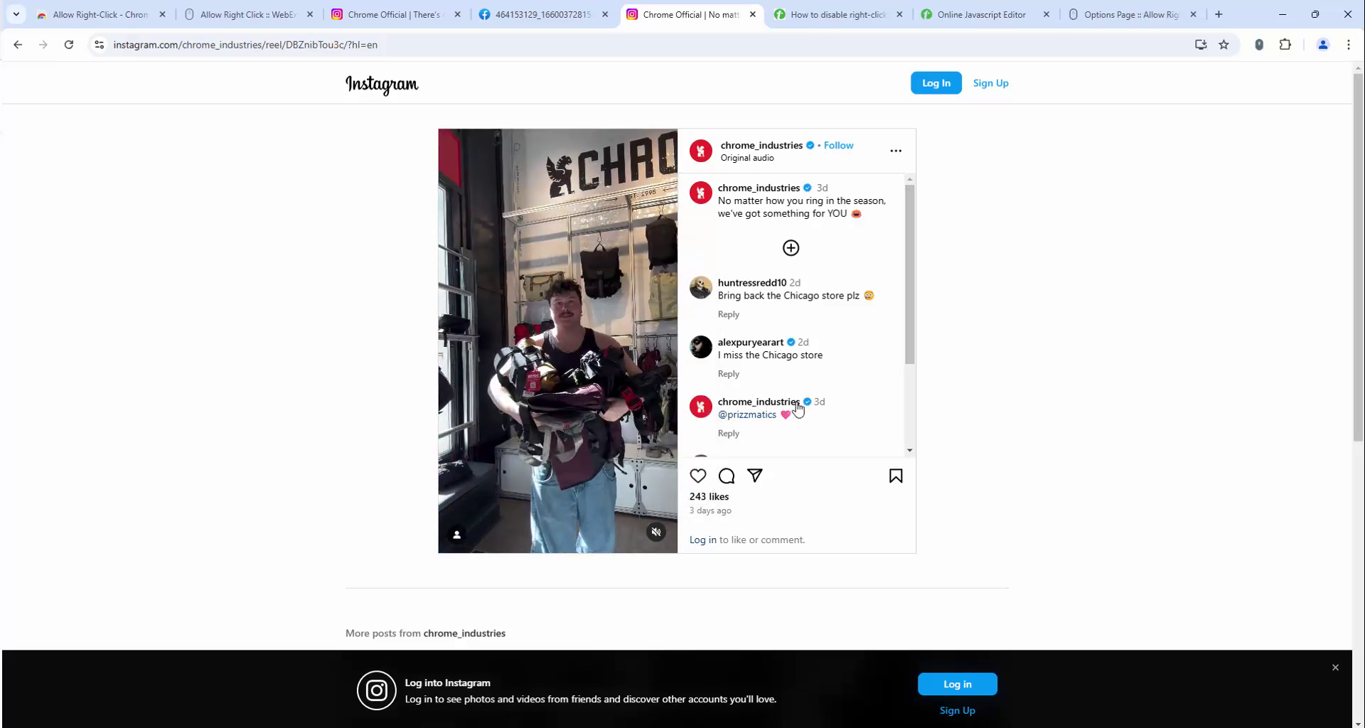